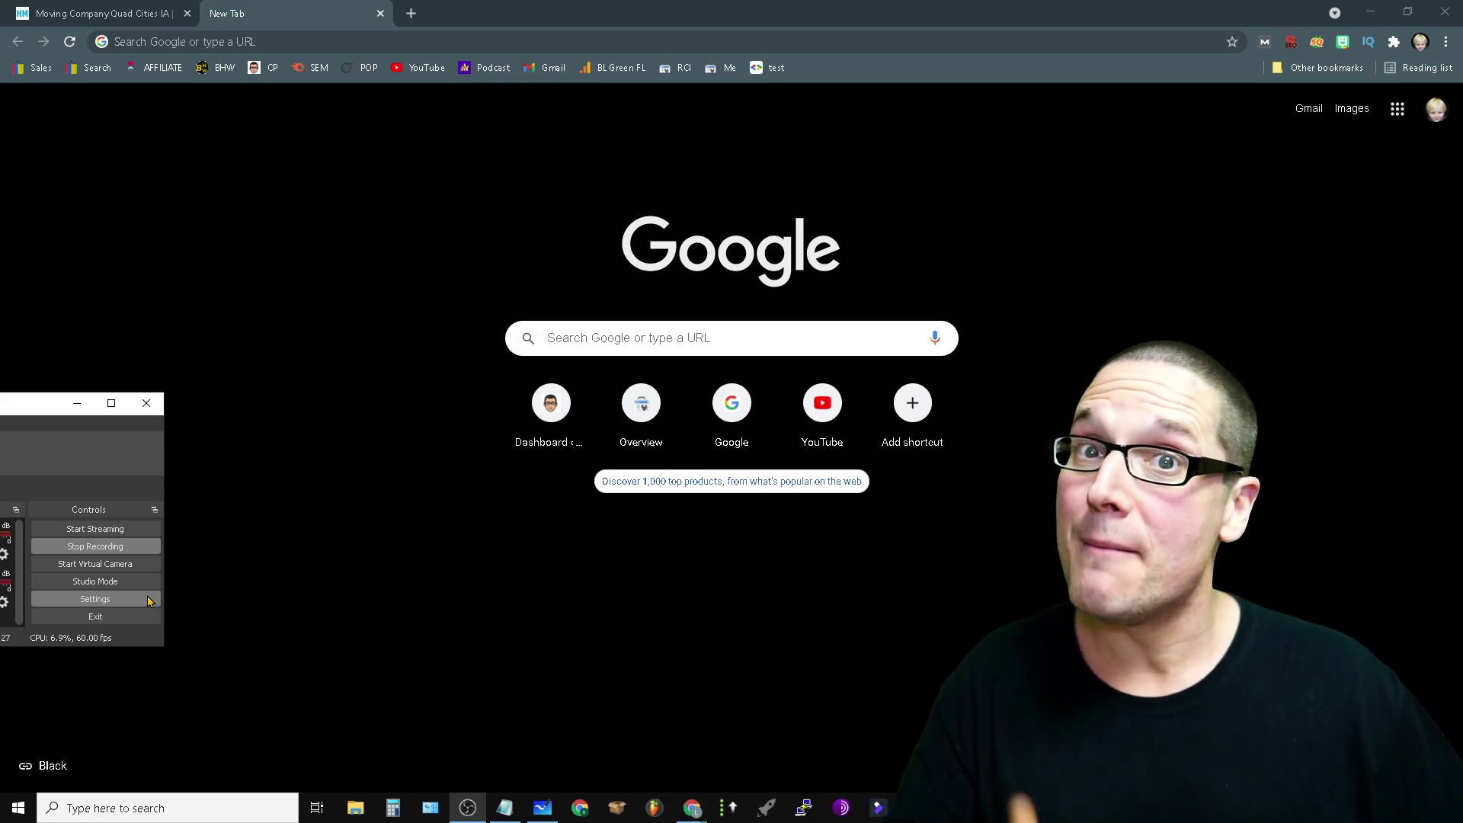
Minimize the OBS window so the new tab's Google search page is ready for a query.
left_click(77, 404)
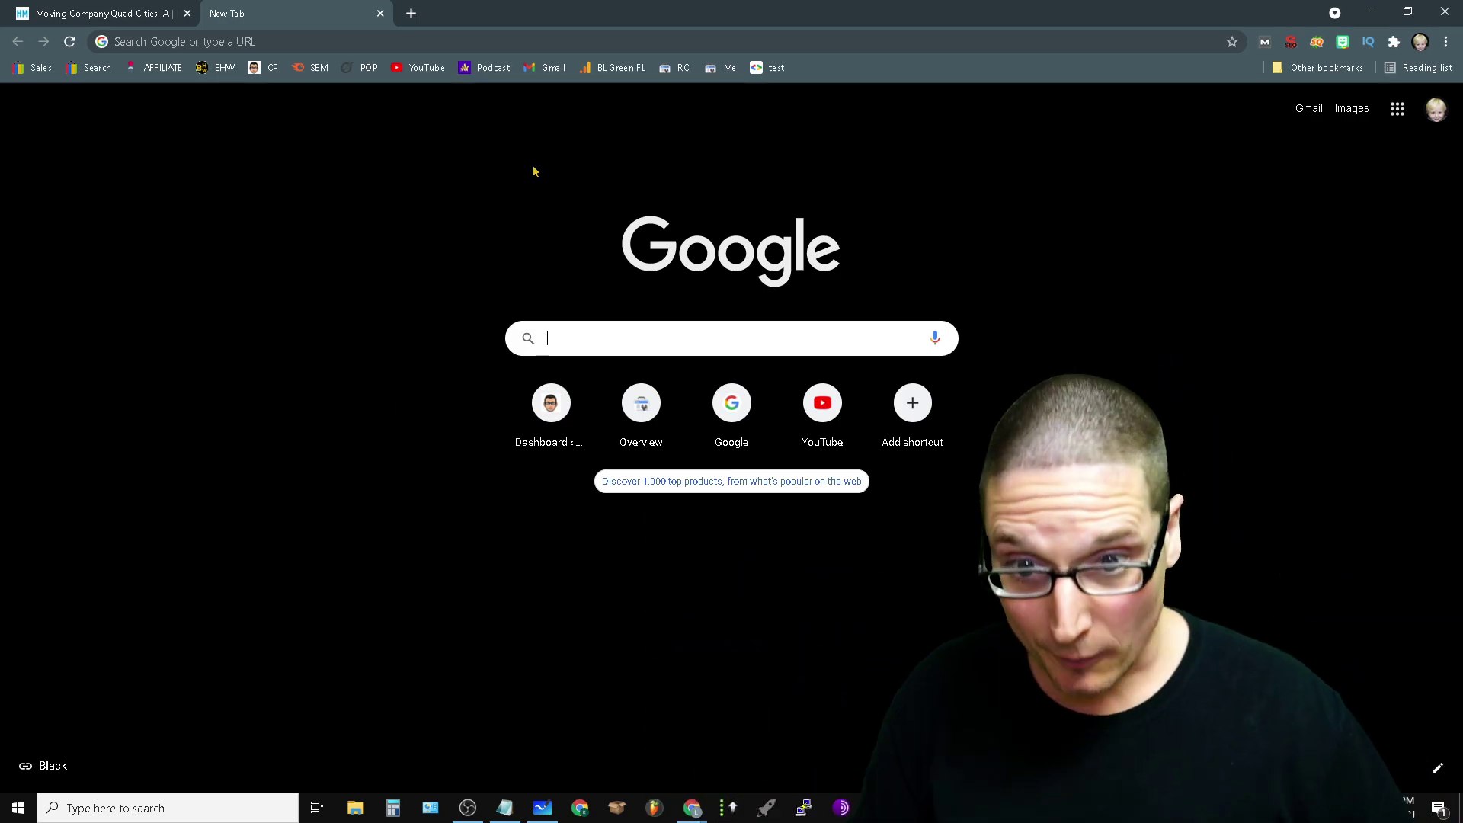
Search Google for 'movers quad cities' and review the organic results and the map pack.
type("movers quad ciitie")
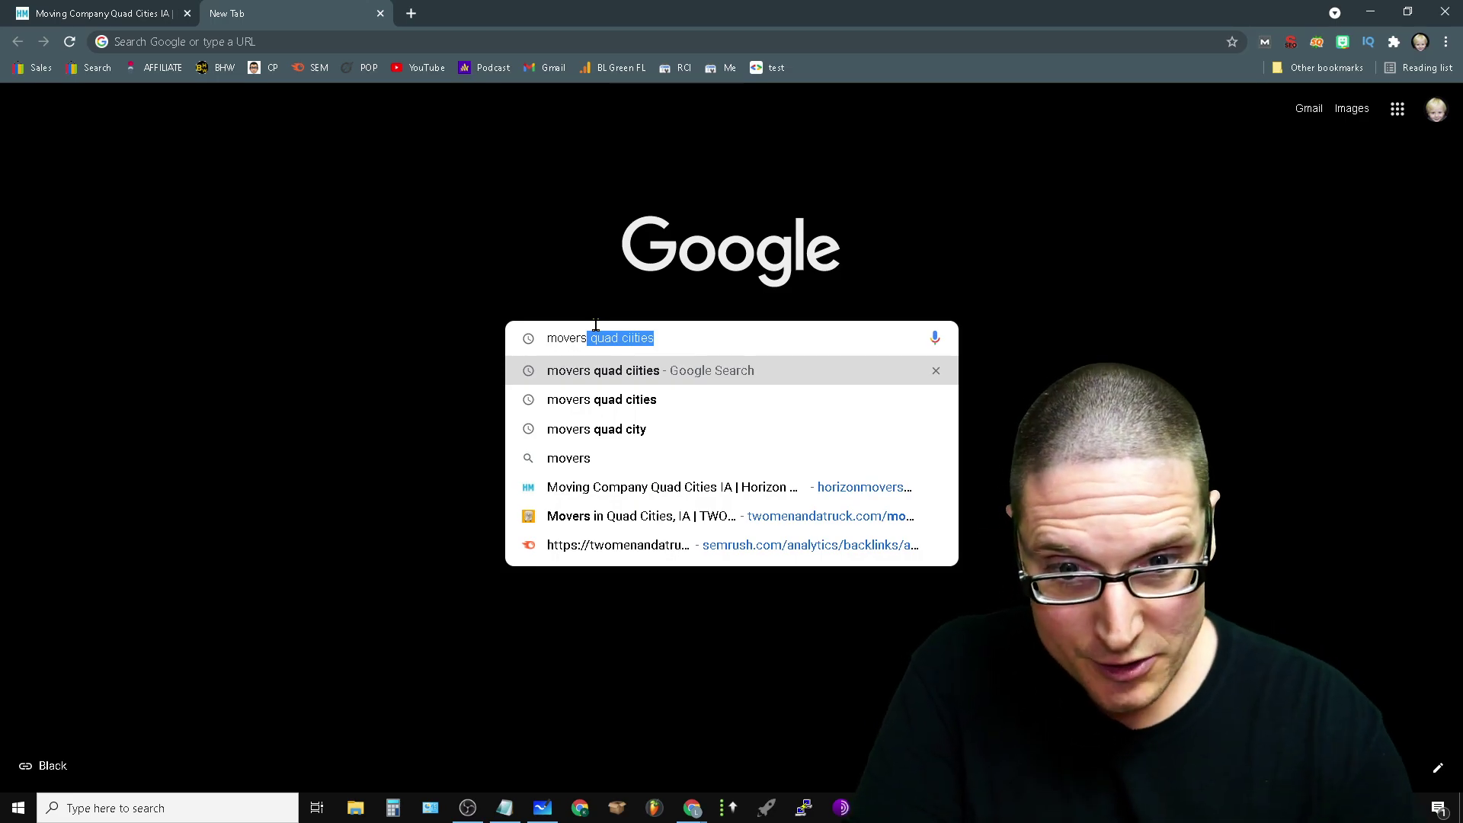
type("s")
key("Return")
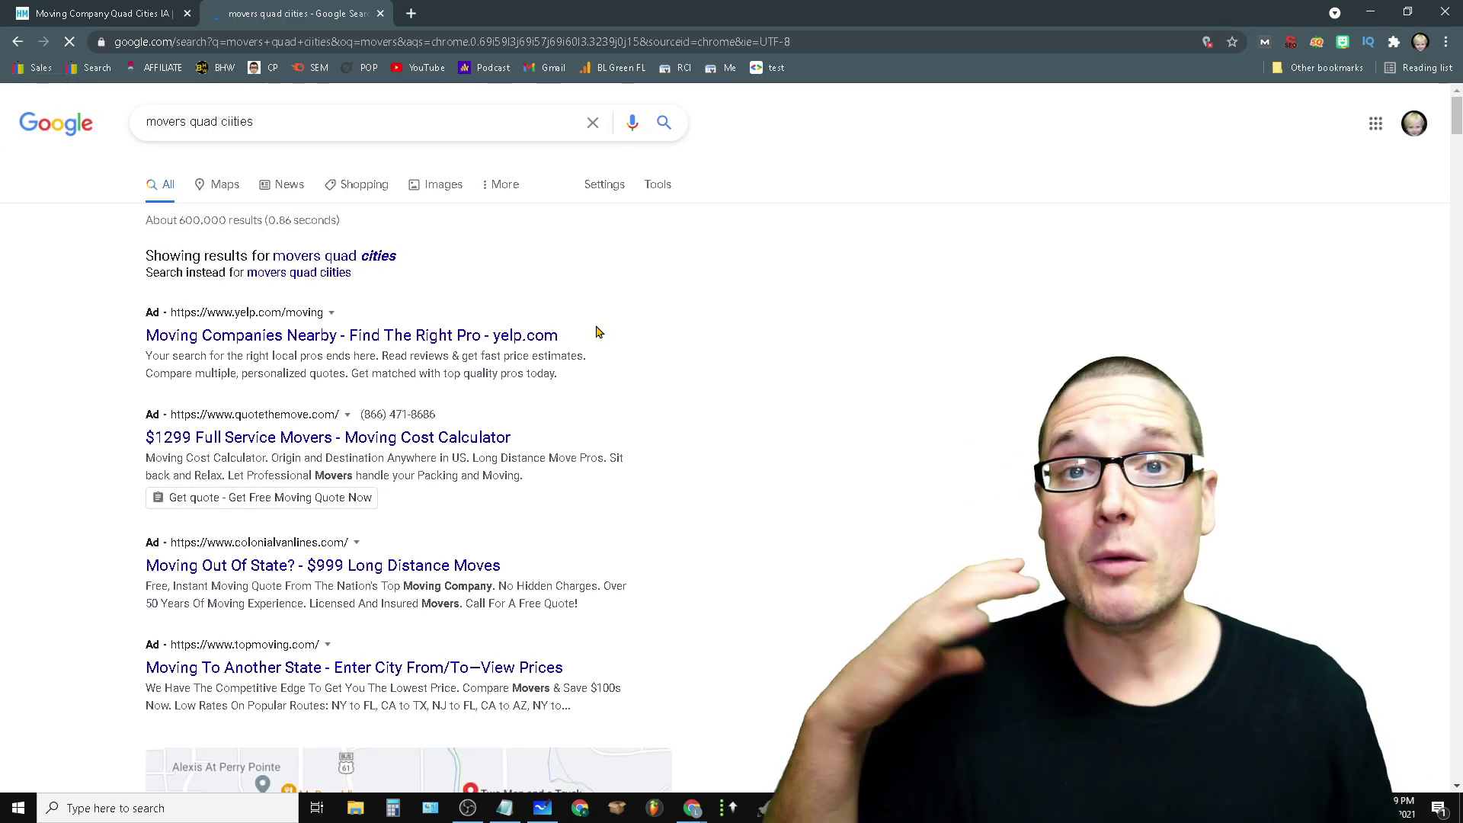
scroll(597, 333, "down", 20)
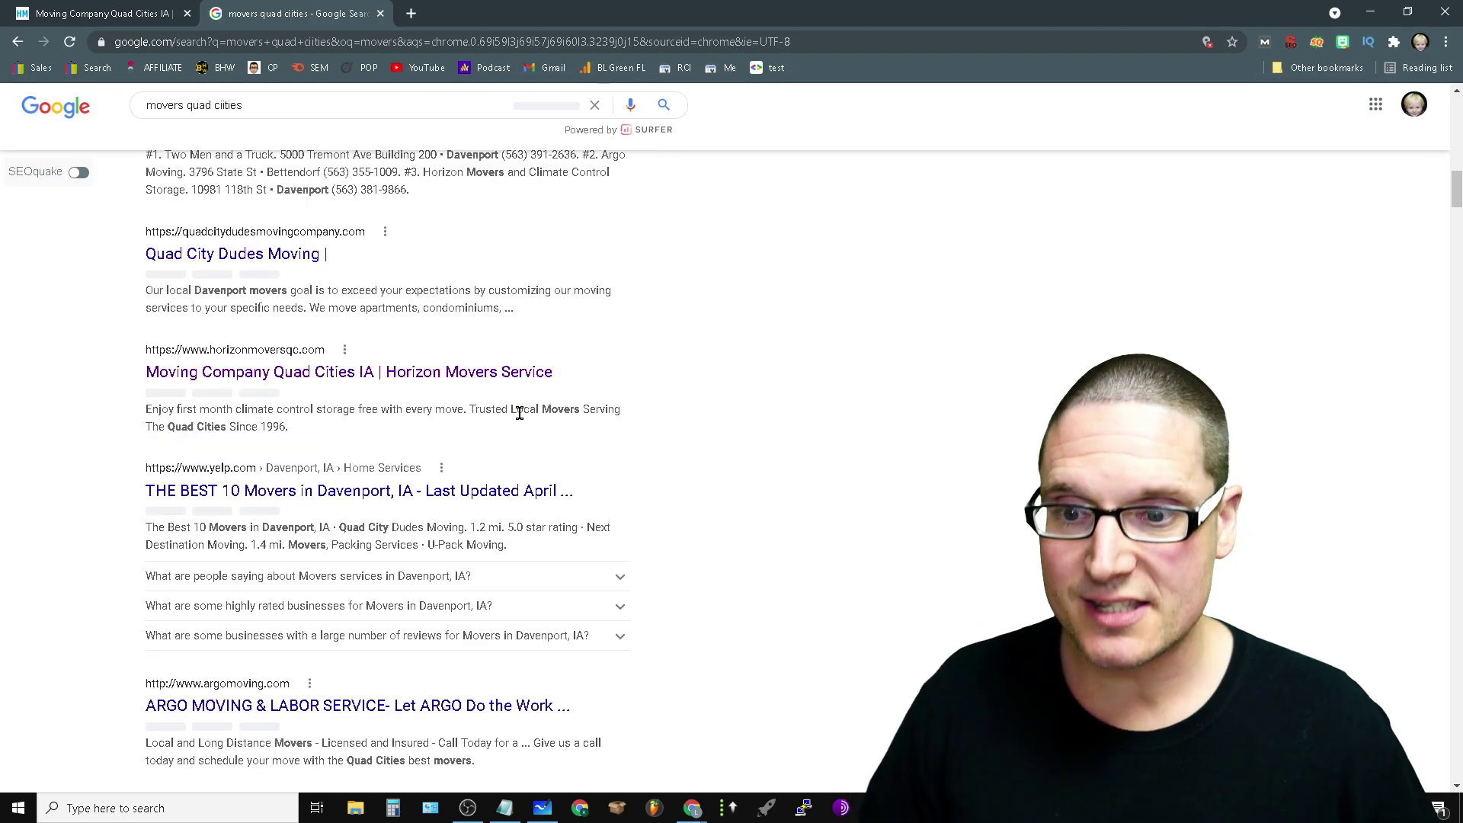
scroll(587, 396, "up", 9)
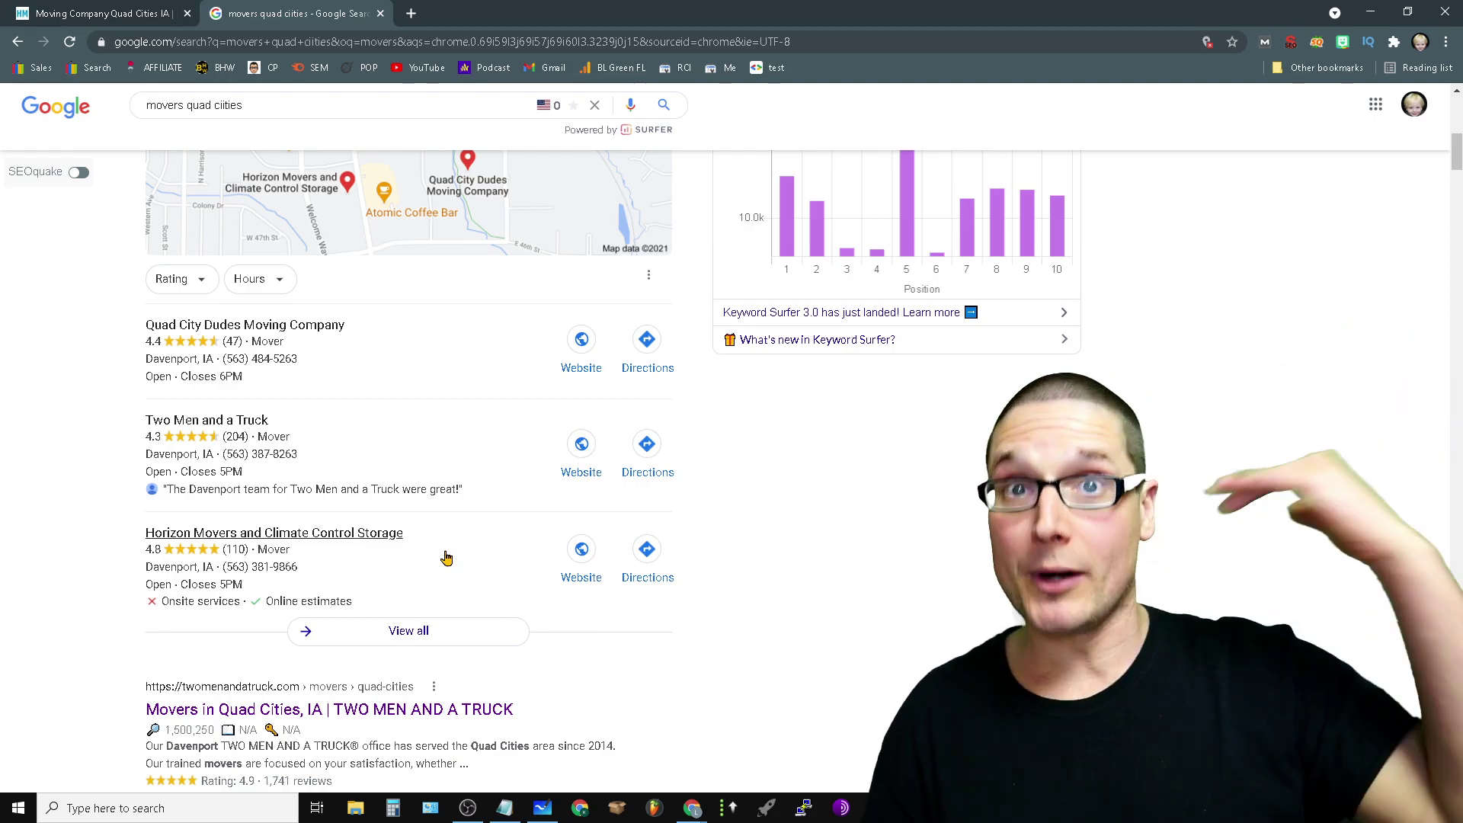
Close the search results tab and bring up the Horizon Movers Services page in Google My Business.
left_click(380, 13)
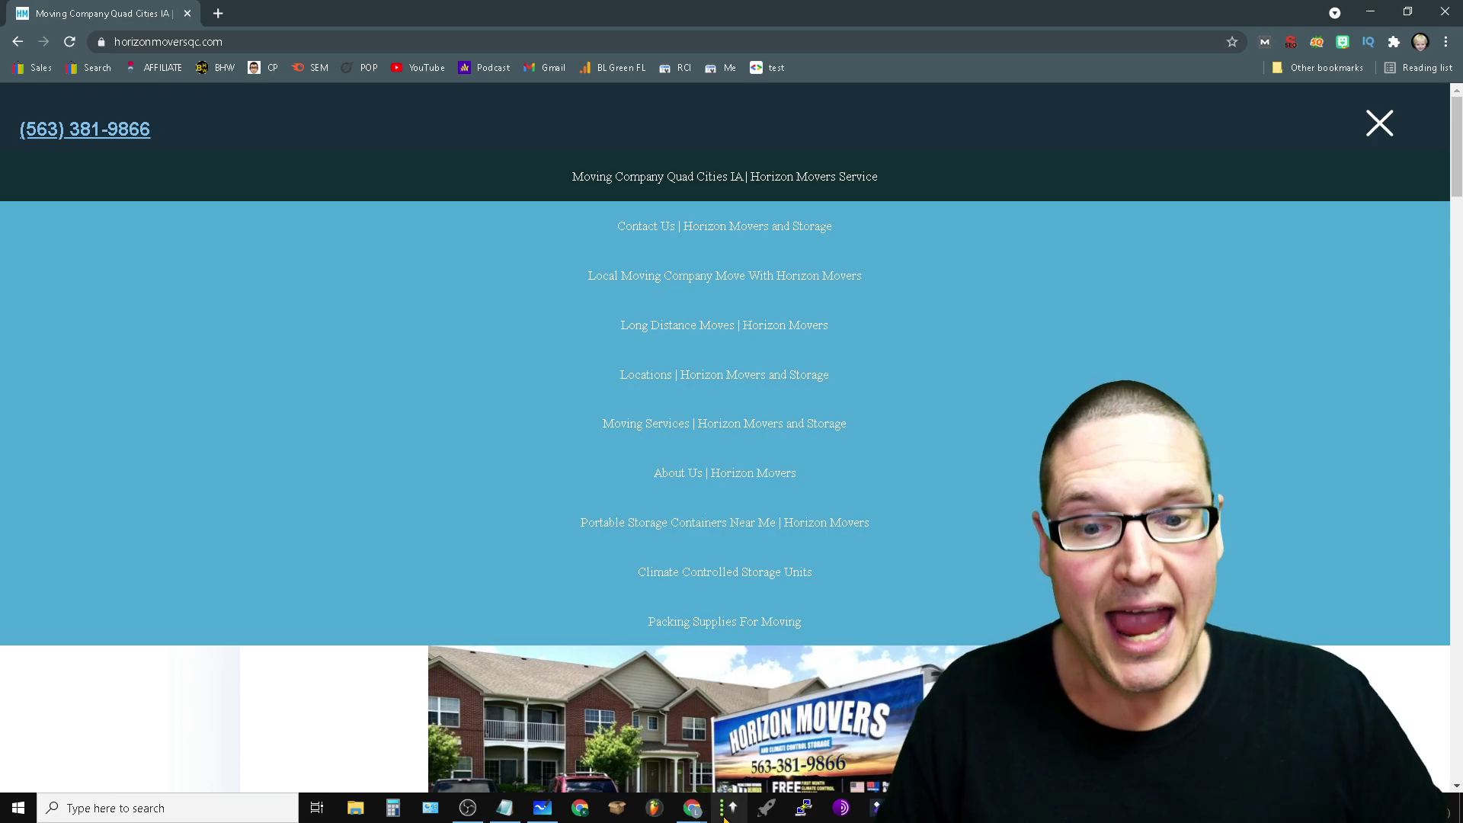
mouse_move(694, 809)
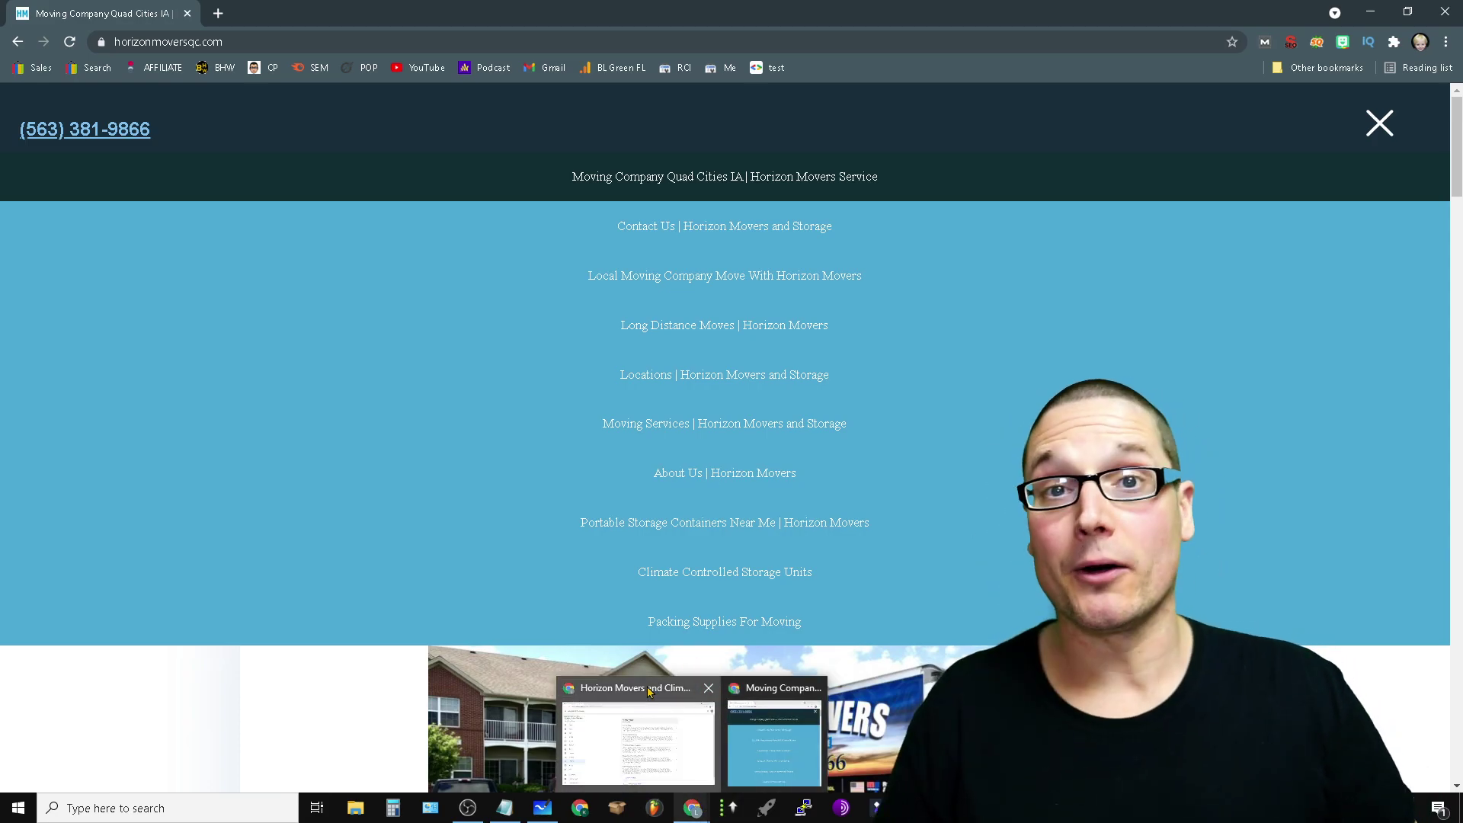
left_click(674, 700)
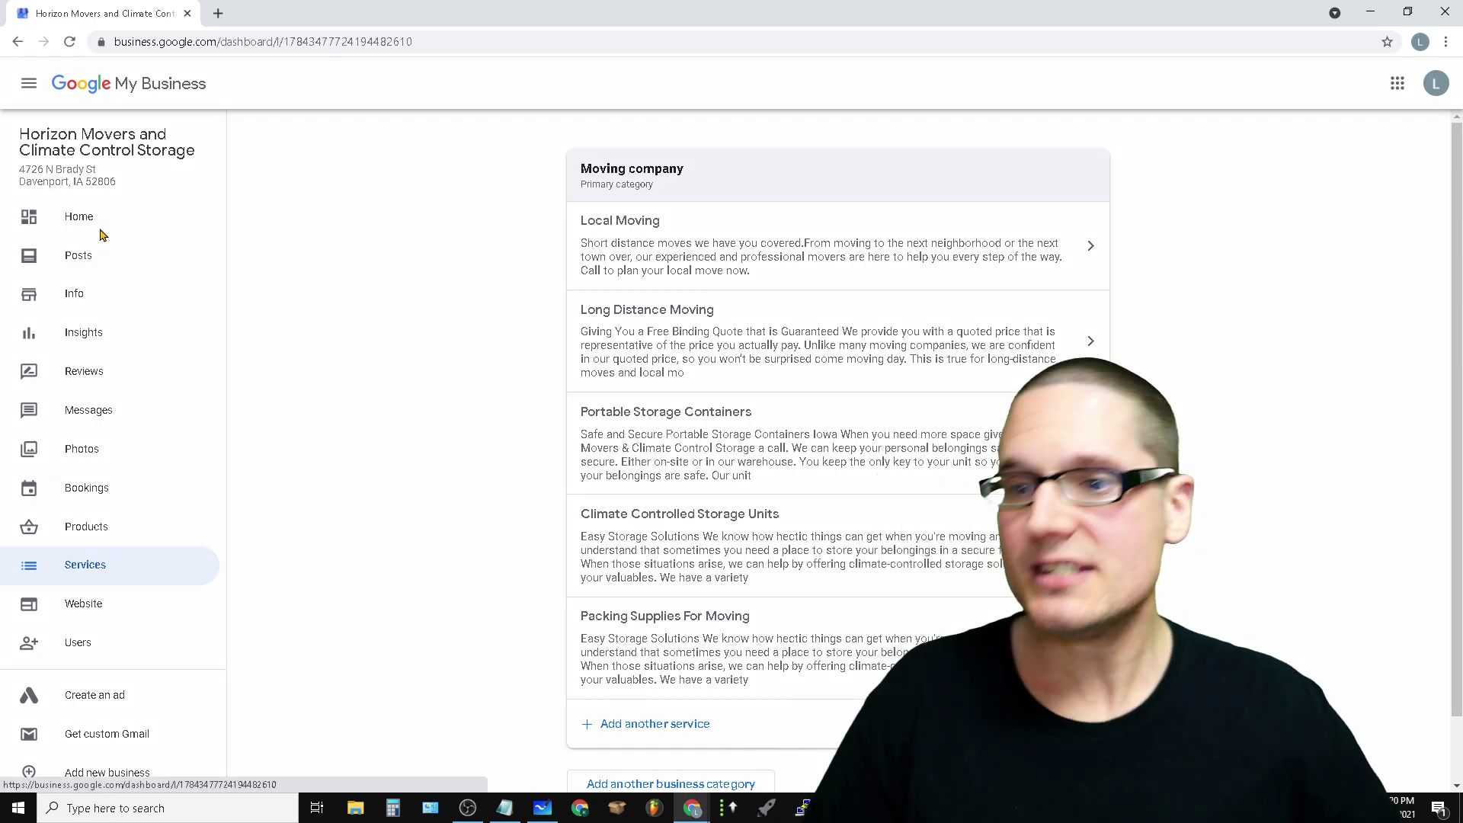
Go to the dashboard home, then open the Manage products page with its five product cards.
left_click(99, 233)
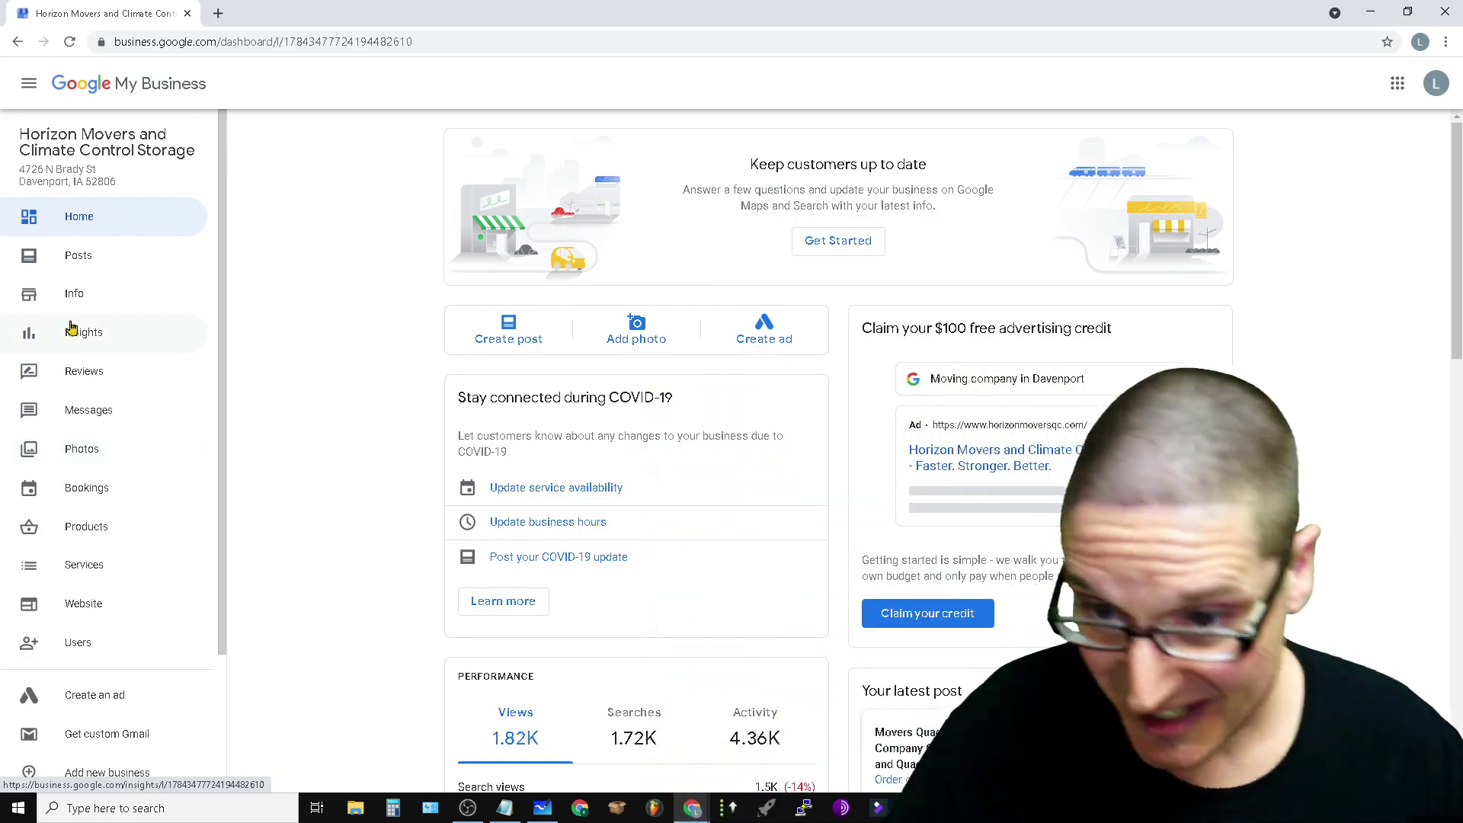
left_click(114, 526)
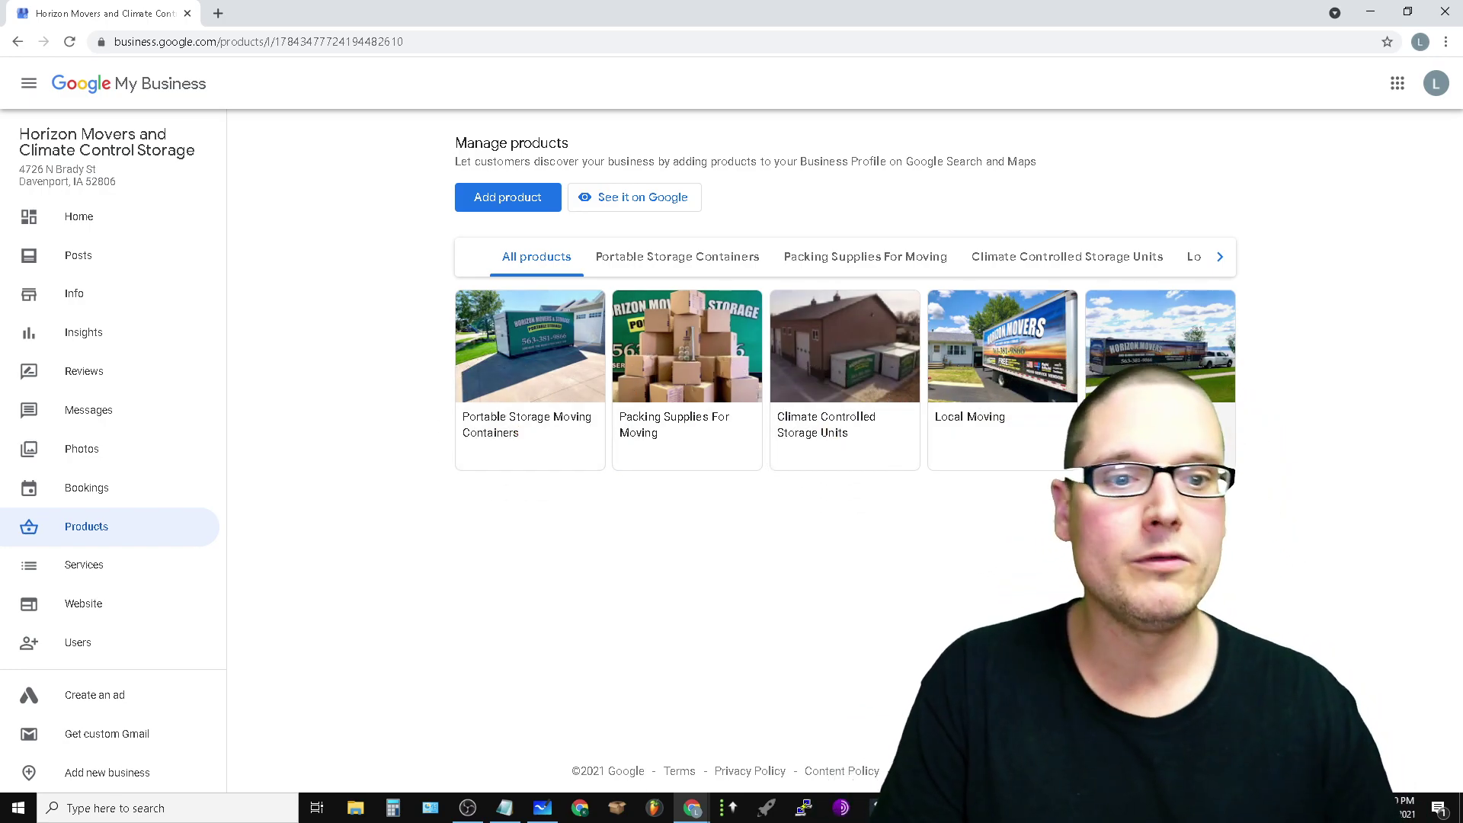
Return to the Services page listing five services under the Moving company category.
left_click(82, 572)
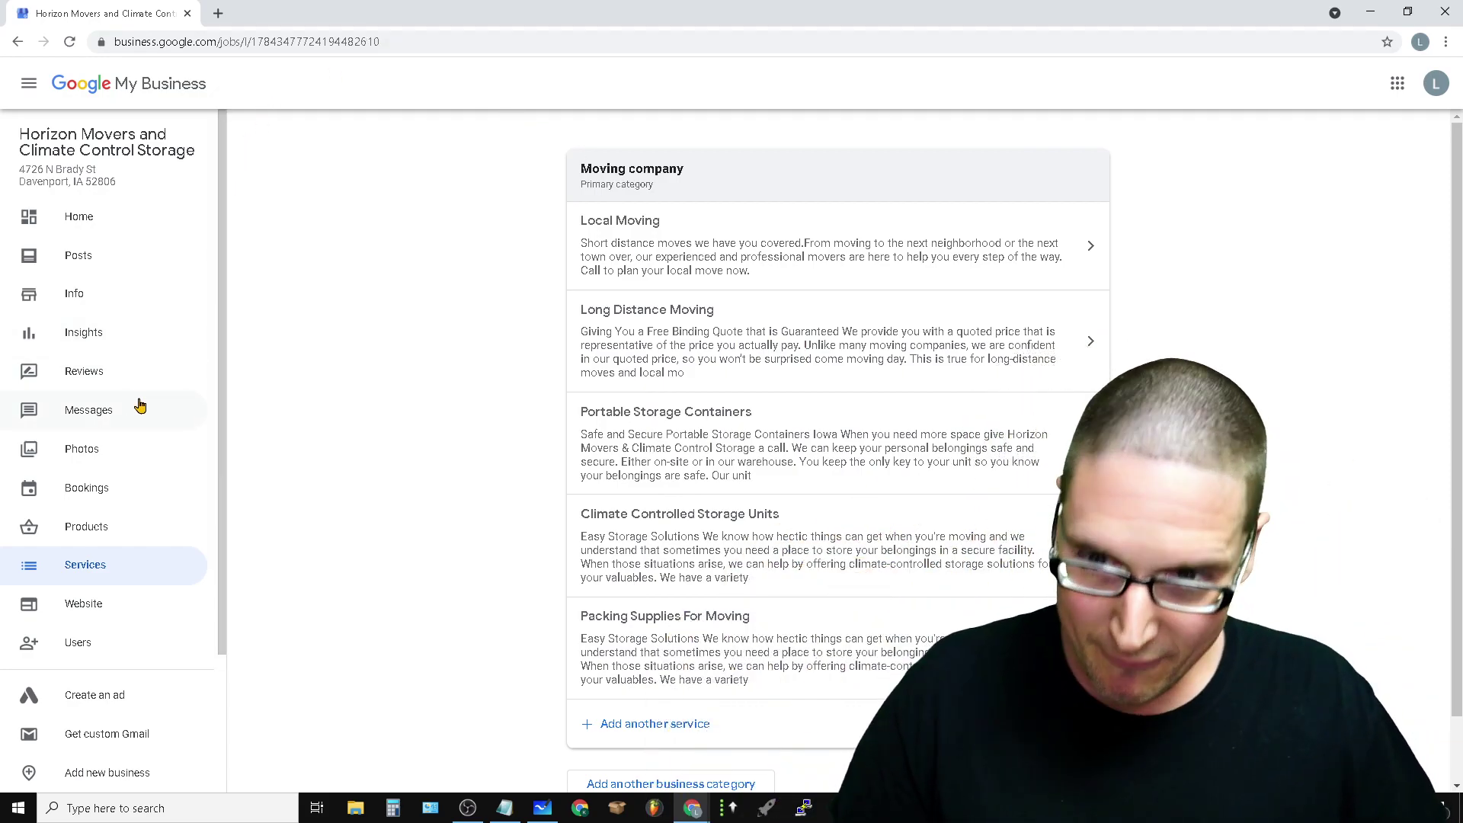
Filter products by Portable Storage Containers, Packing Supplies and Climate Controlled Storage, then compare with services.
left_click(103, 528)
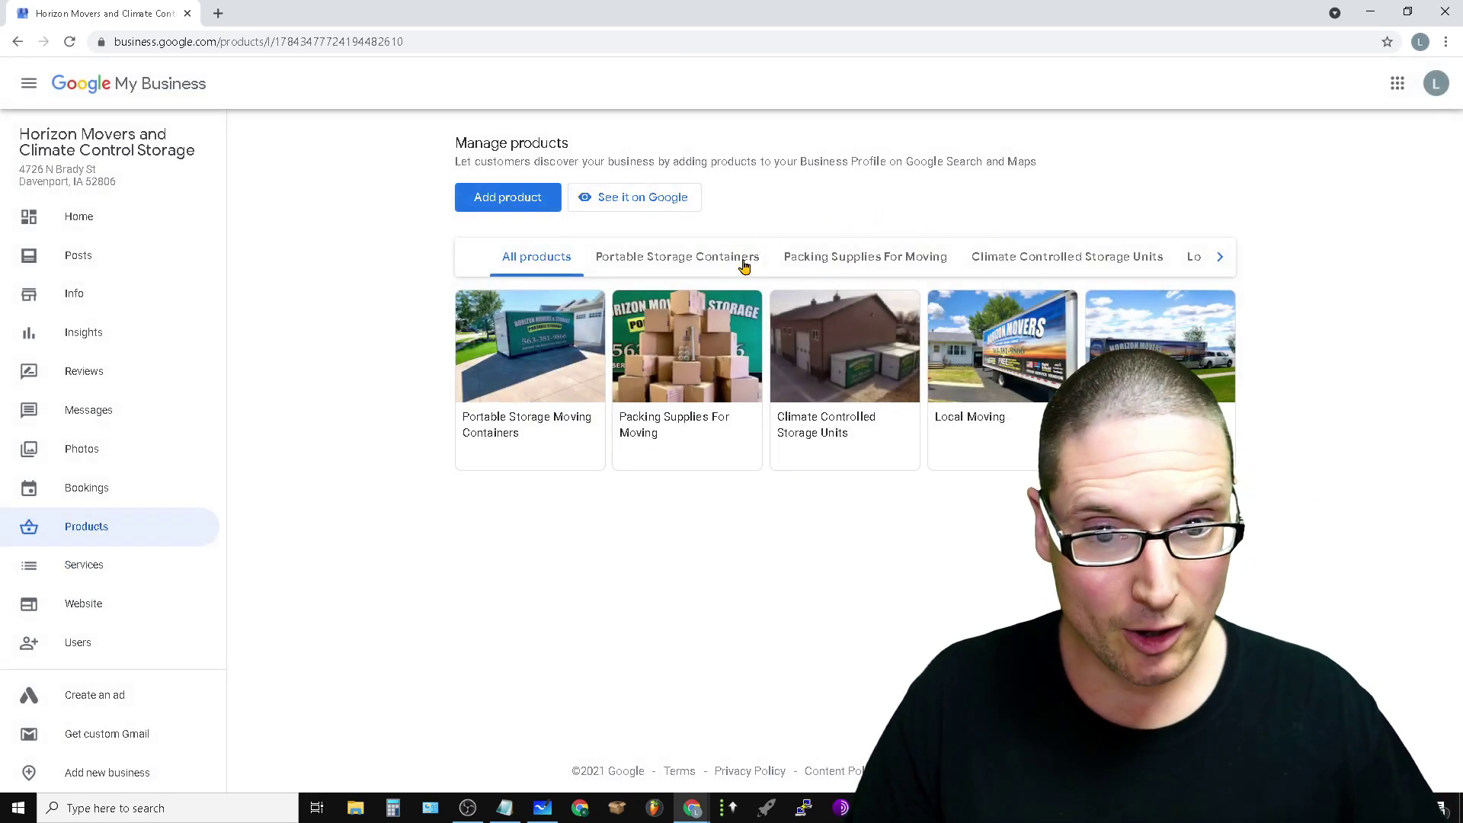
left_click(744, 265)
left_click(838, 268)
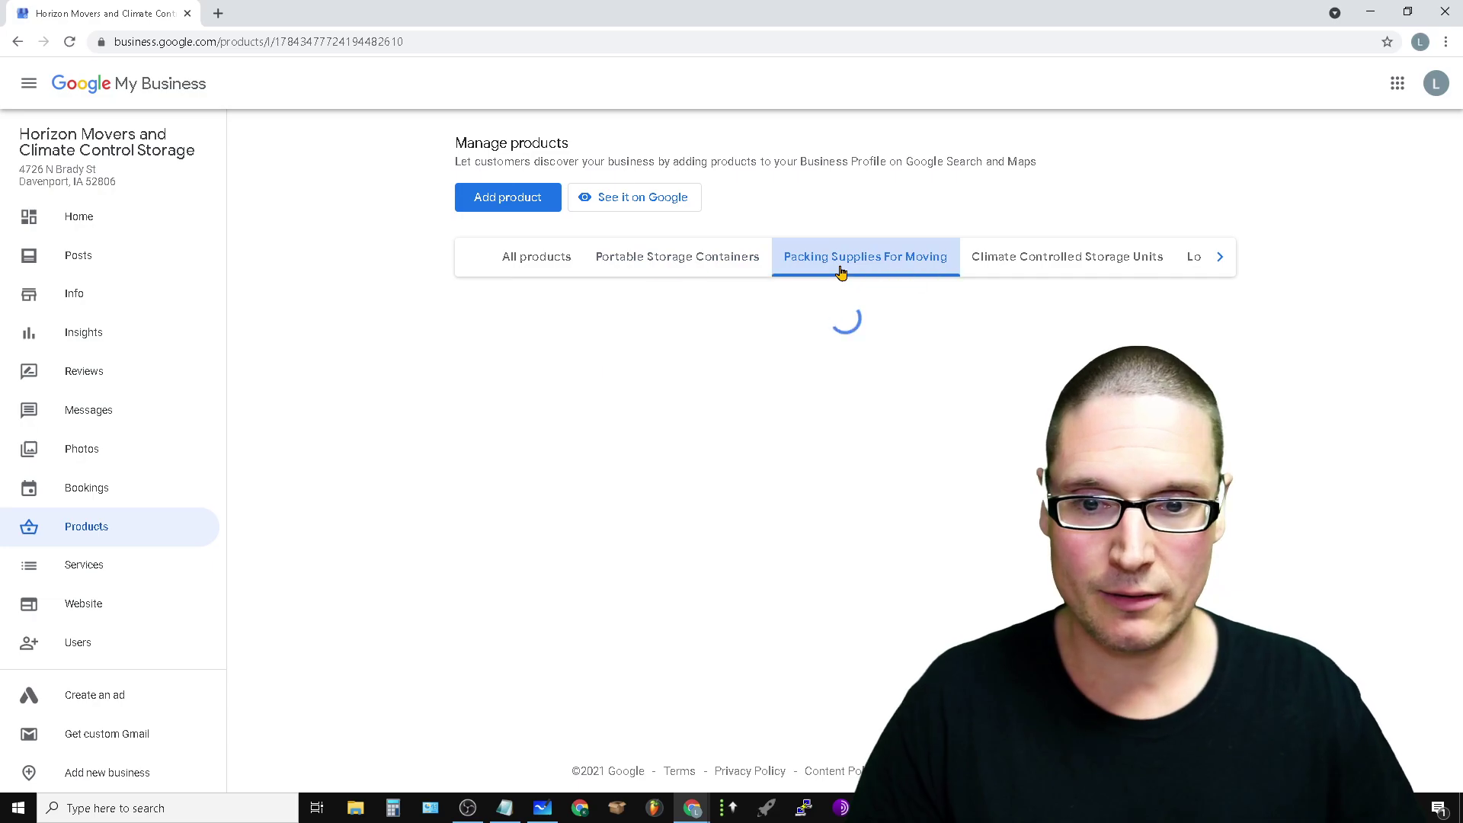
left_click(994, 261)
left_click(547, 265)
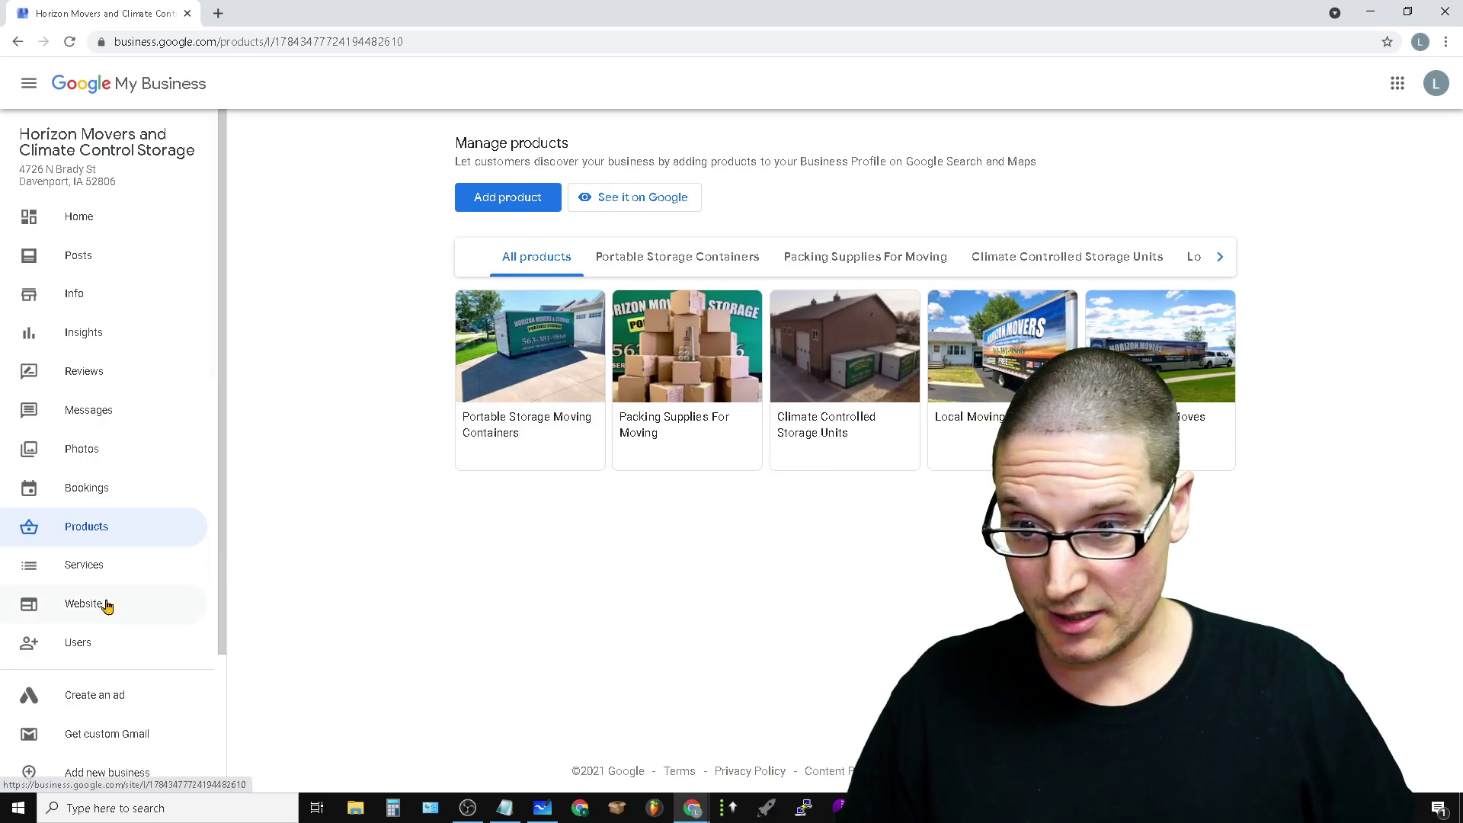
left_click(72, 566)
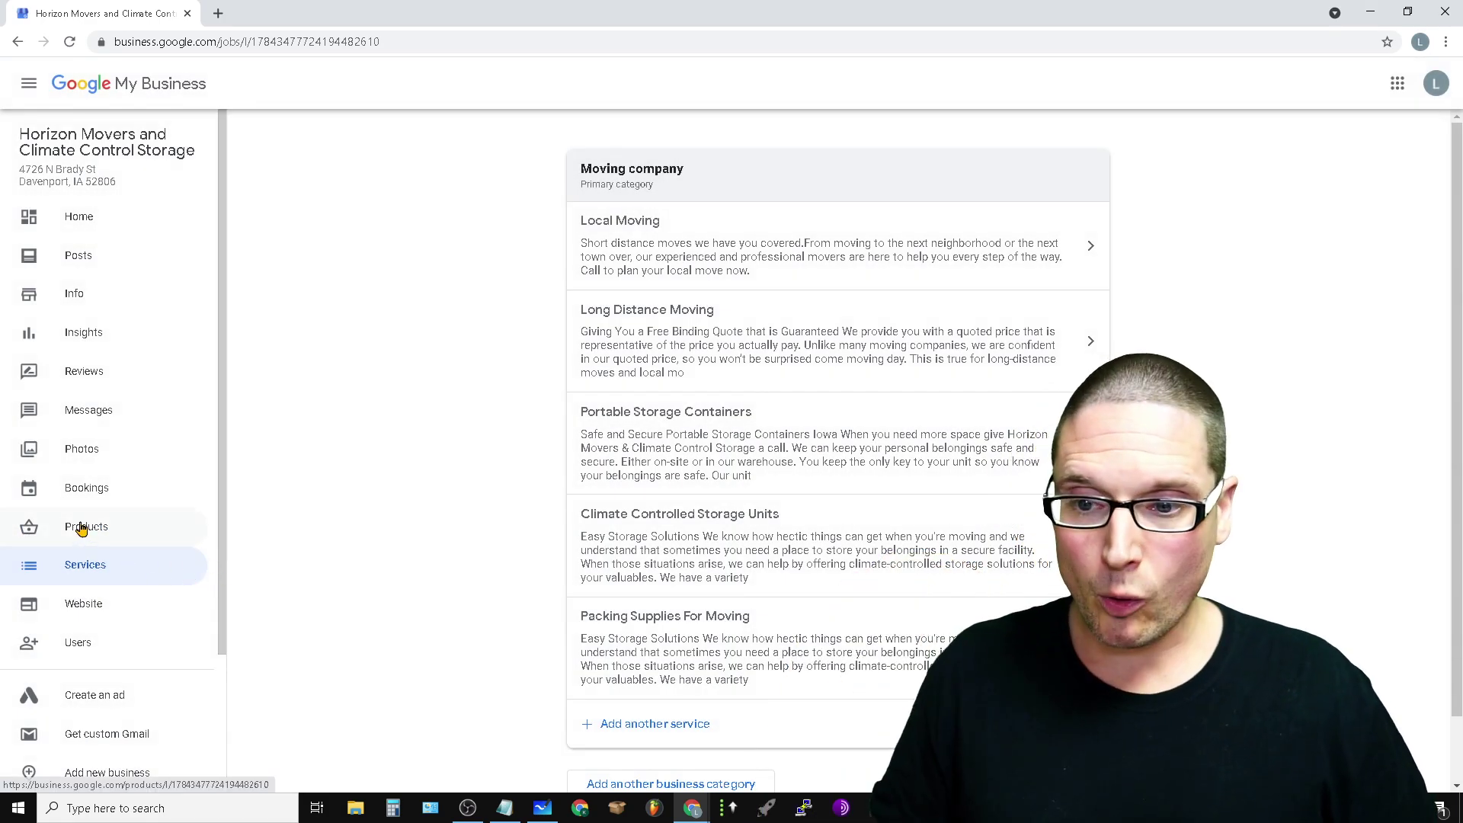
left_click(83, 526)
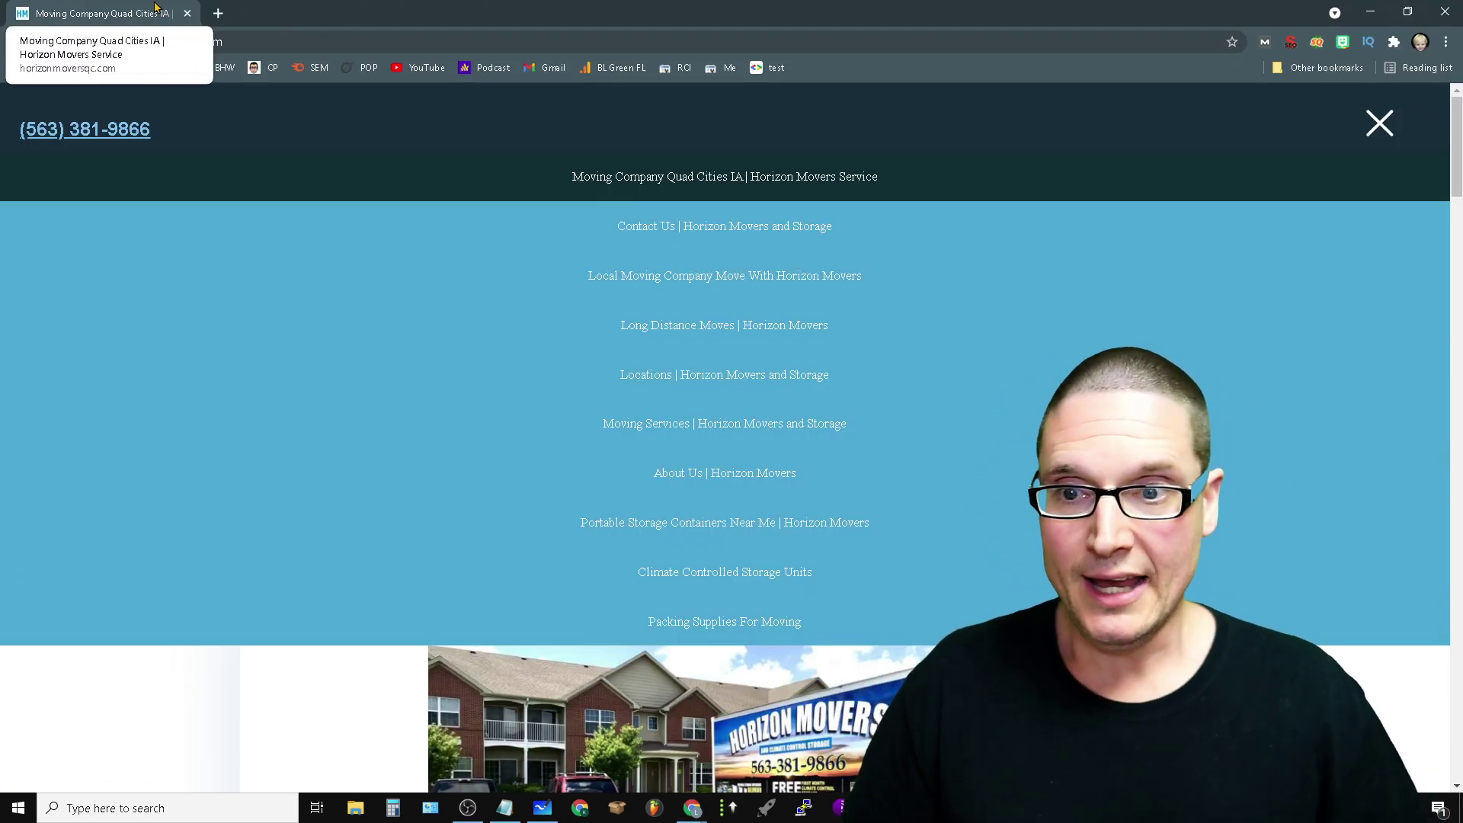
Close the site menu, shrink the website window and place it beside the product list.
left_click(1373, 140)
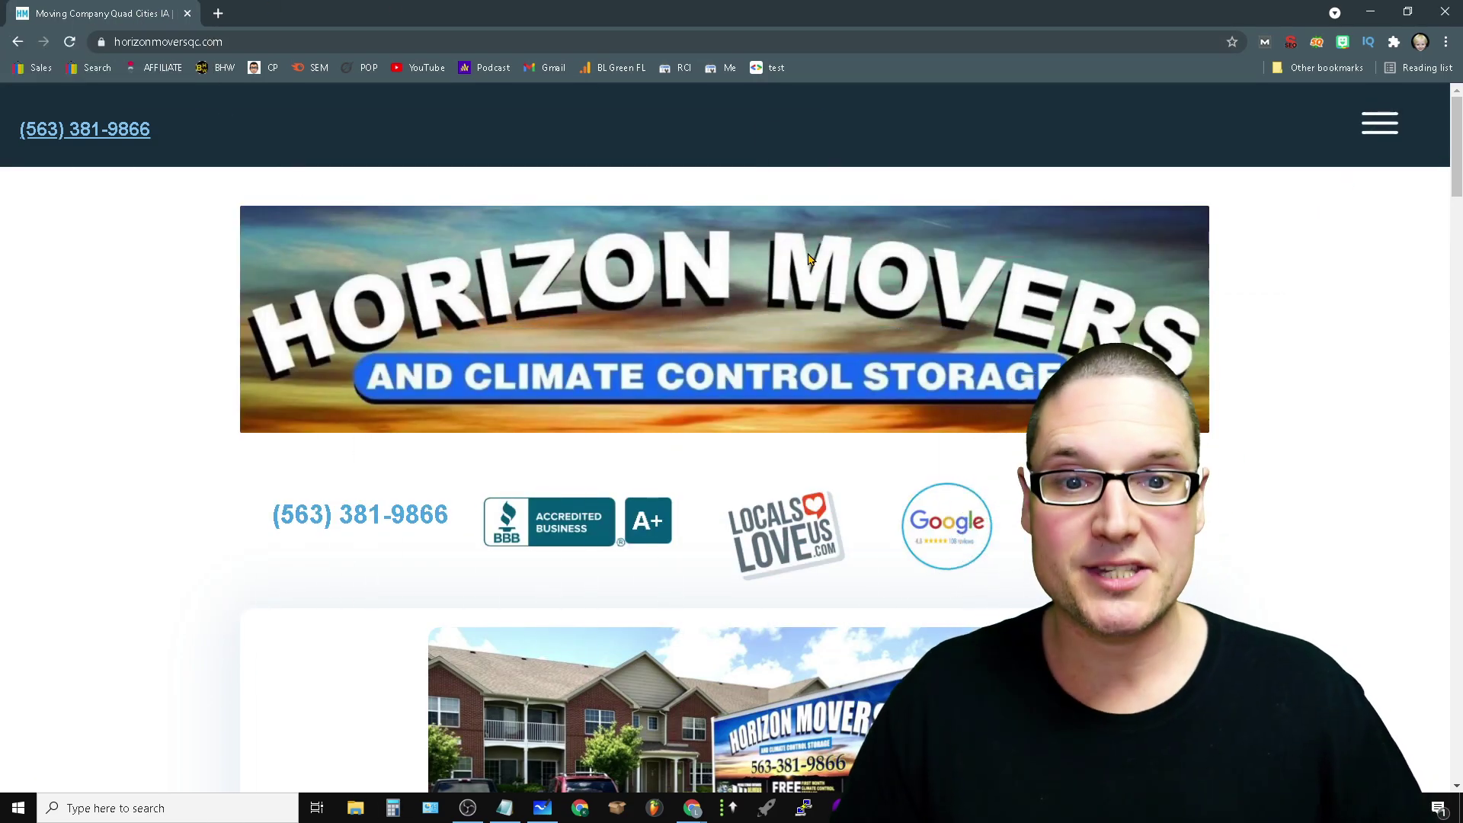
left_click(1408, 12)
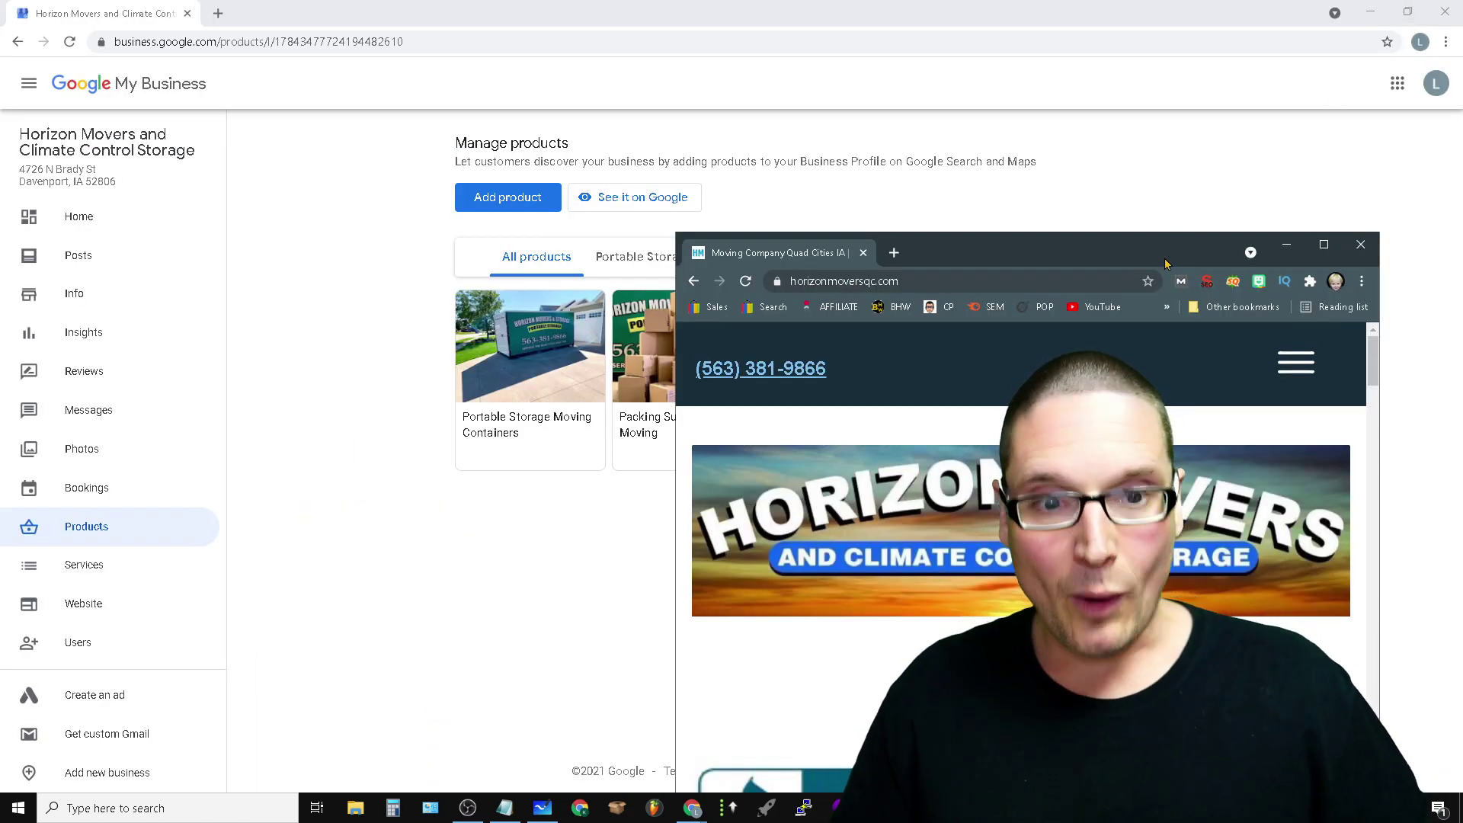
left_click_drag(1161, 254, 1206, 127)
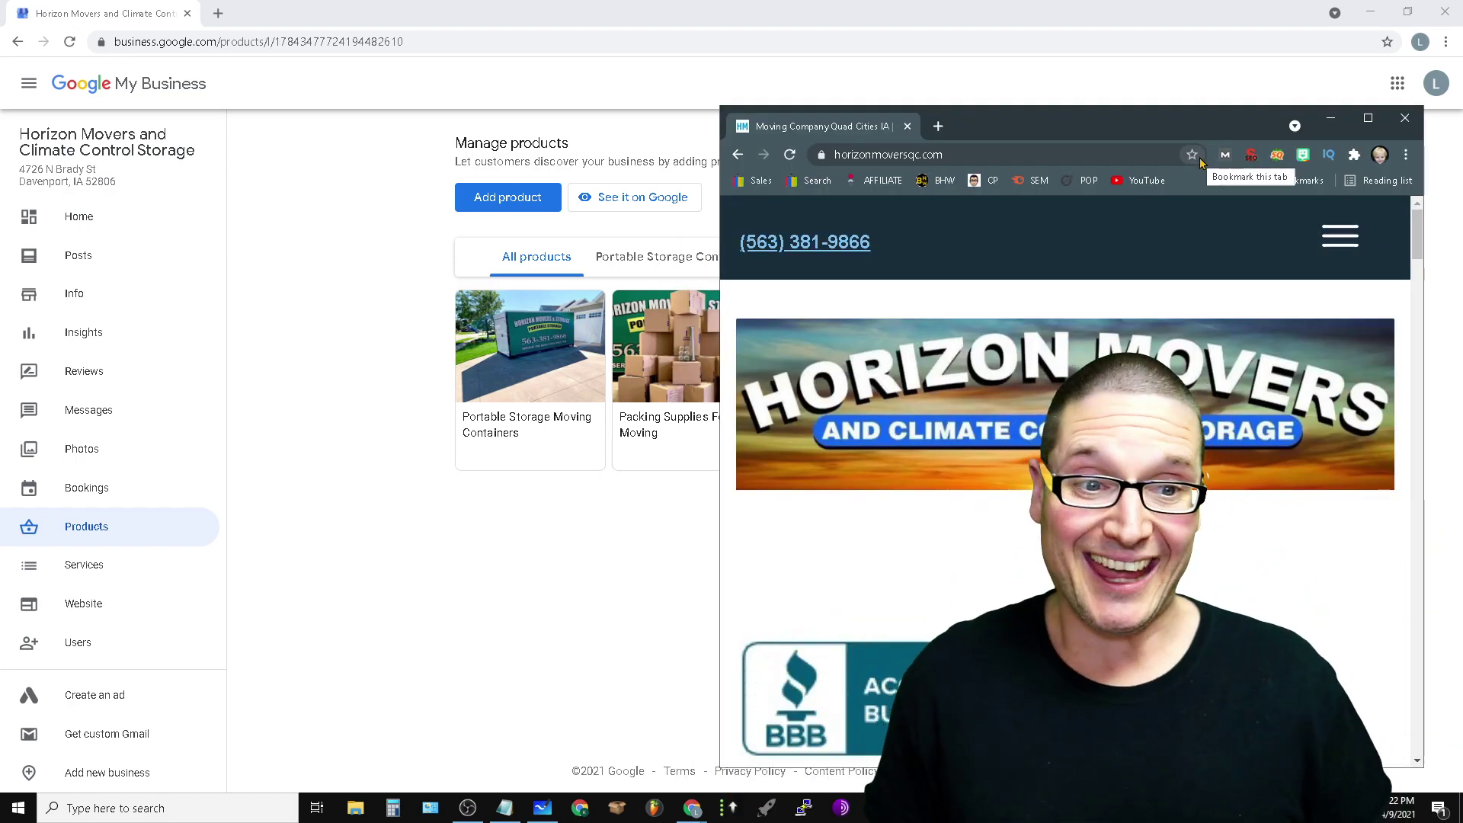
Scroll through the horizonmoversqc.com menu pages, then move the window aside to reveal the profile sidebar.
left_click(1360, 238)
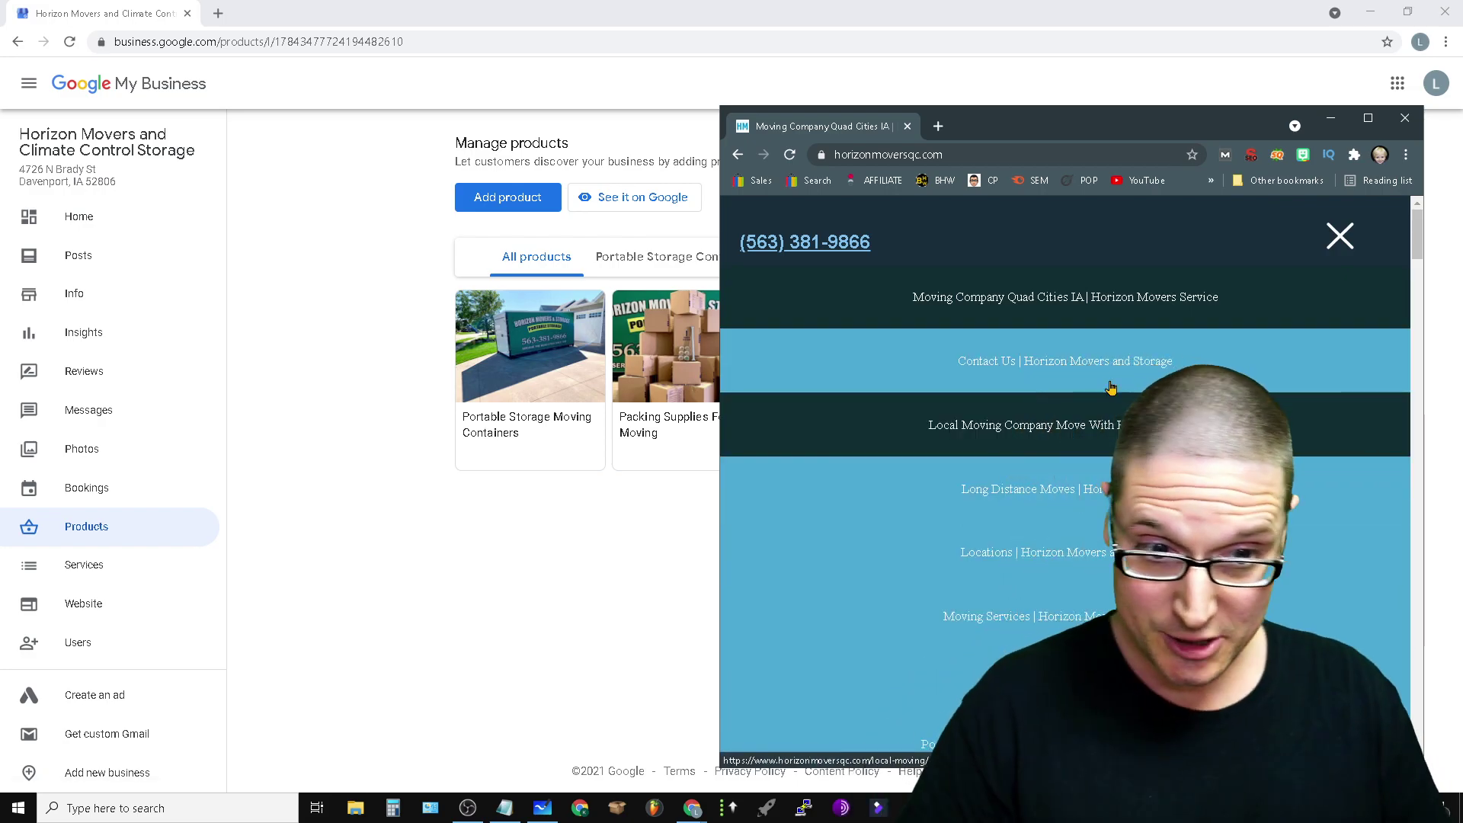
scroll(1065, 533, "down", 5)
scroll(1066, 495, "up", 5)
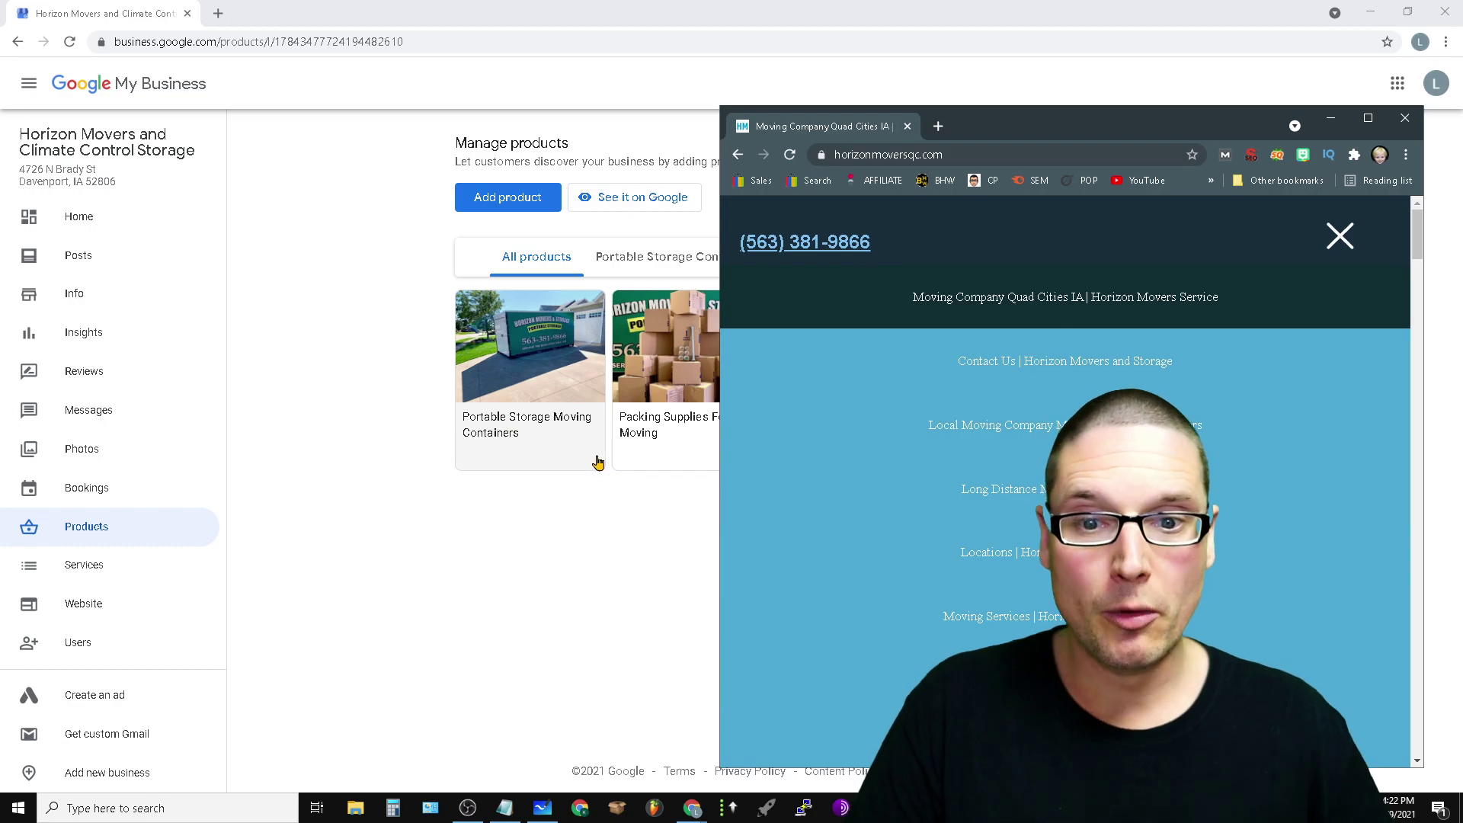
scroll(1281, 450, "down", 3)
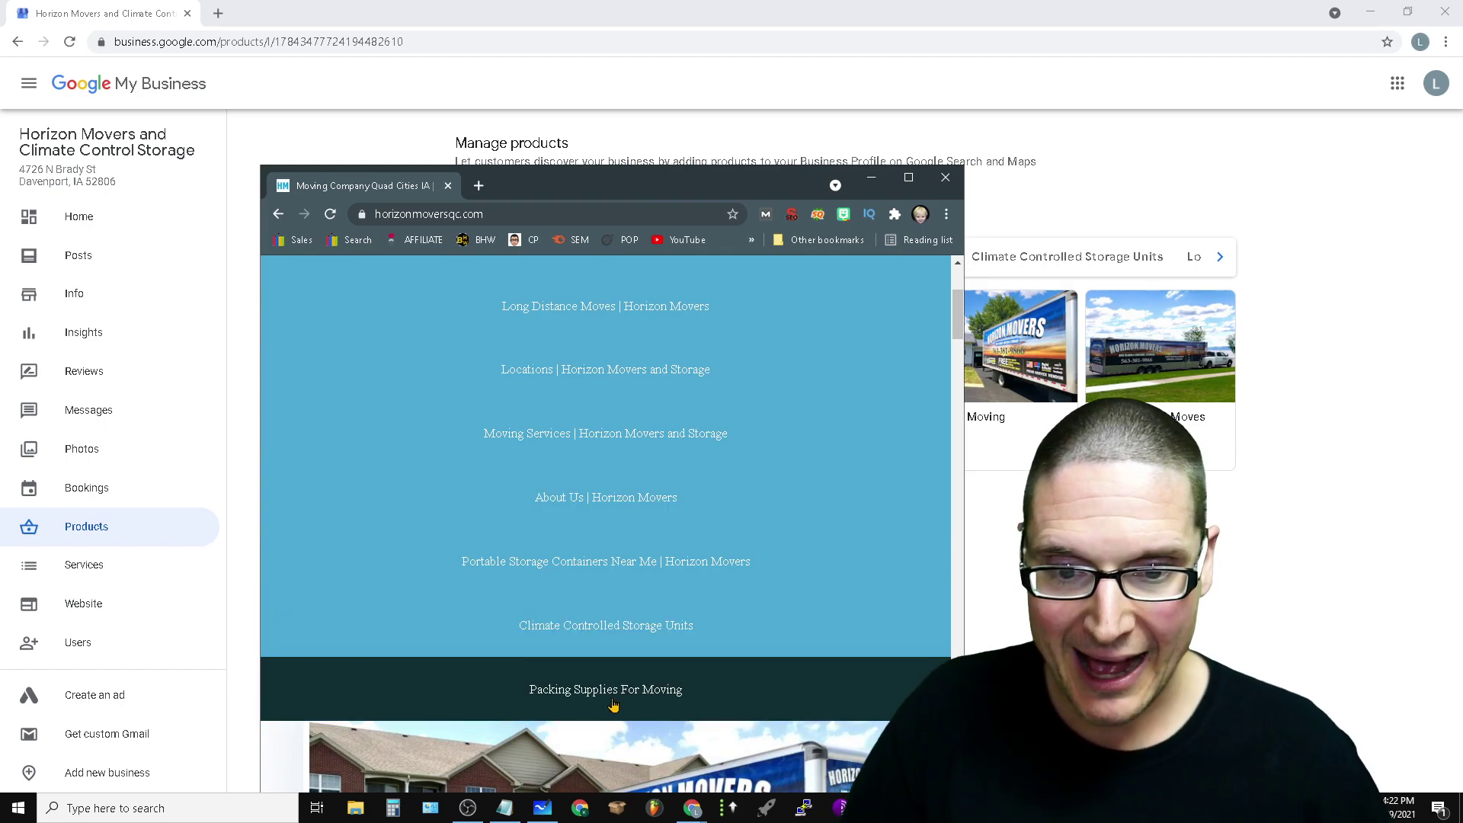
left_click_drag(732, 177, 506, 91)
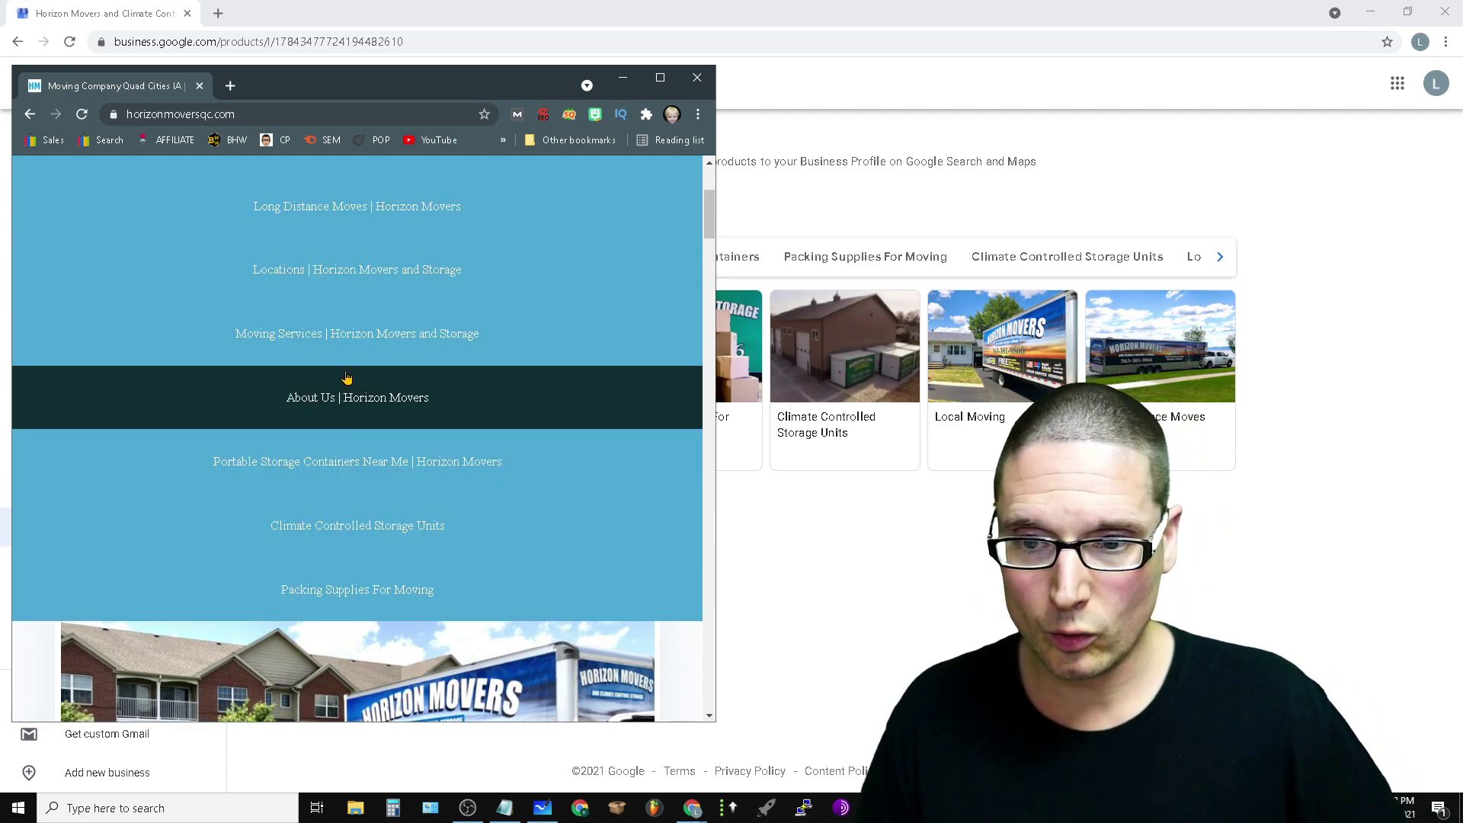
scroll(367, 392, "up", 3)
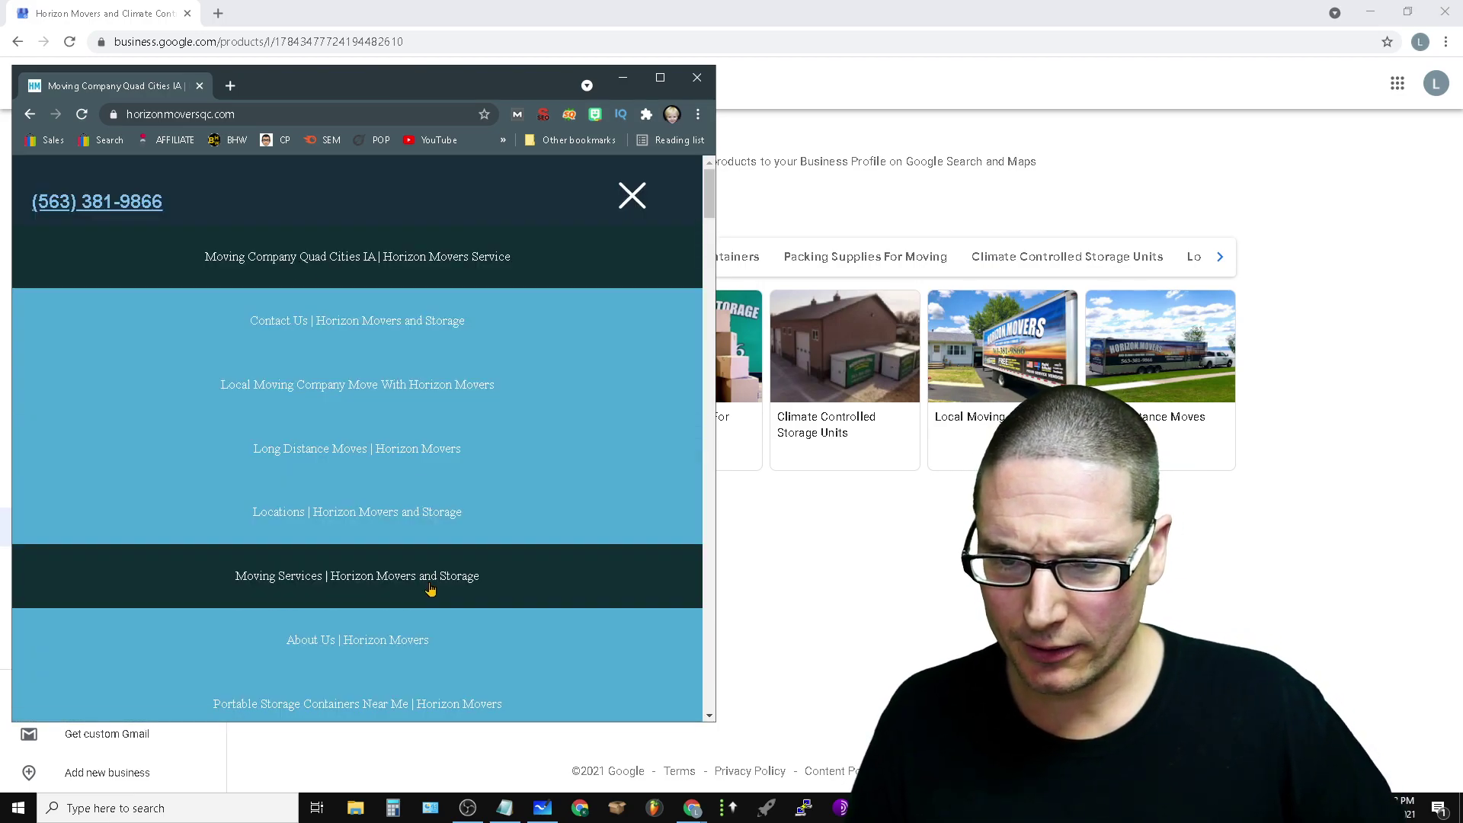
scroll(429, 591, "down", 3)
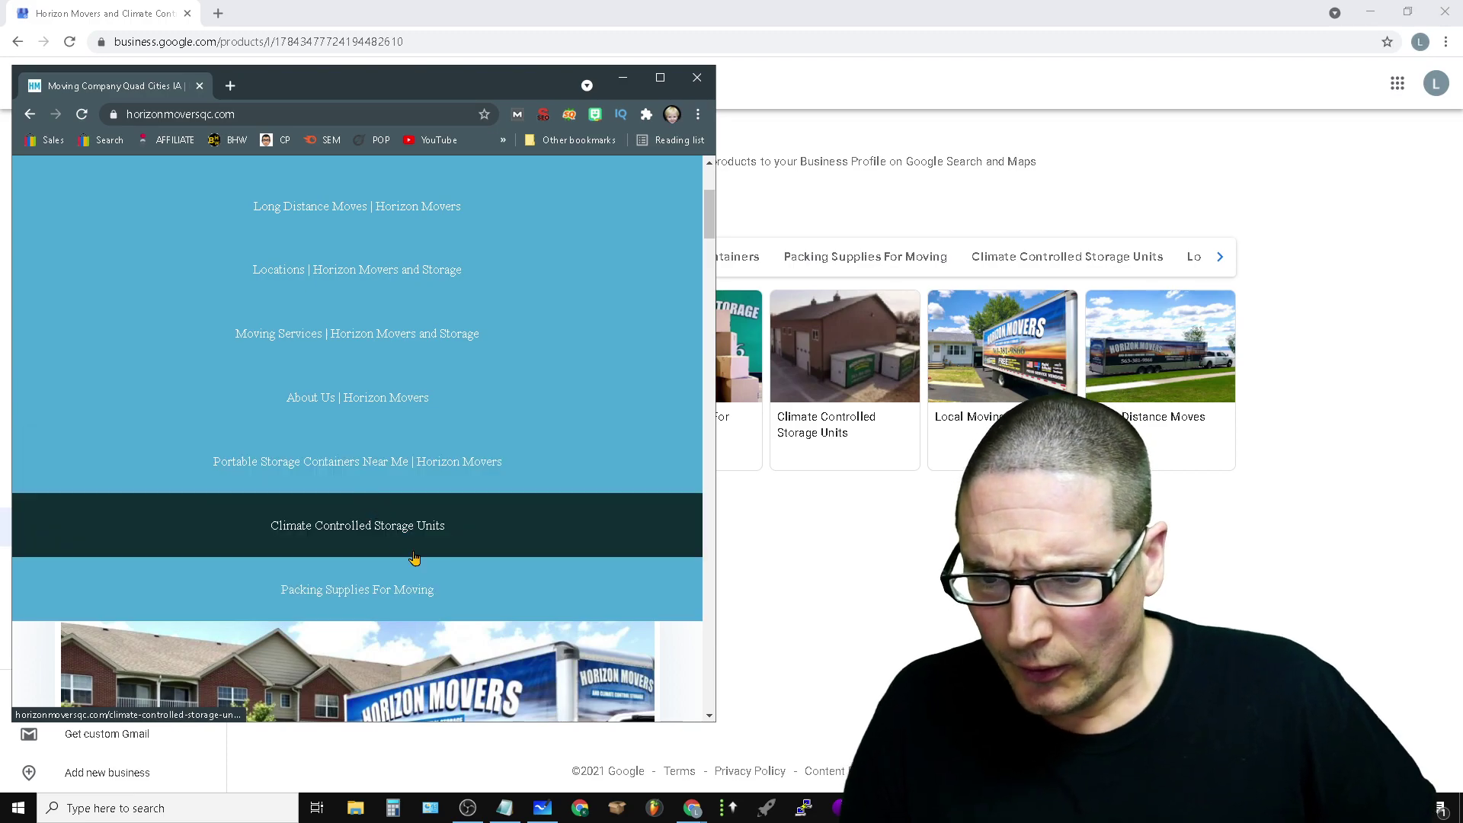
scroll(416, 561, "up", 3)
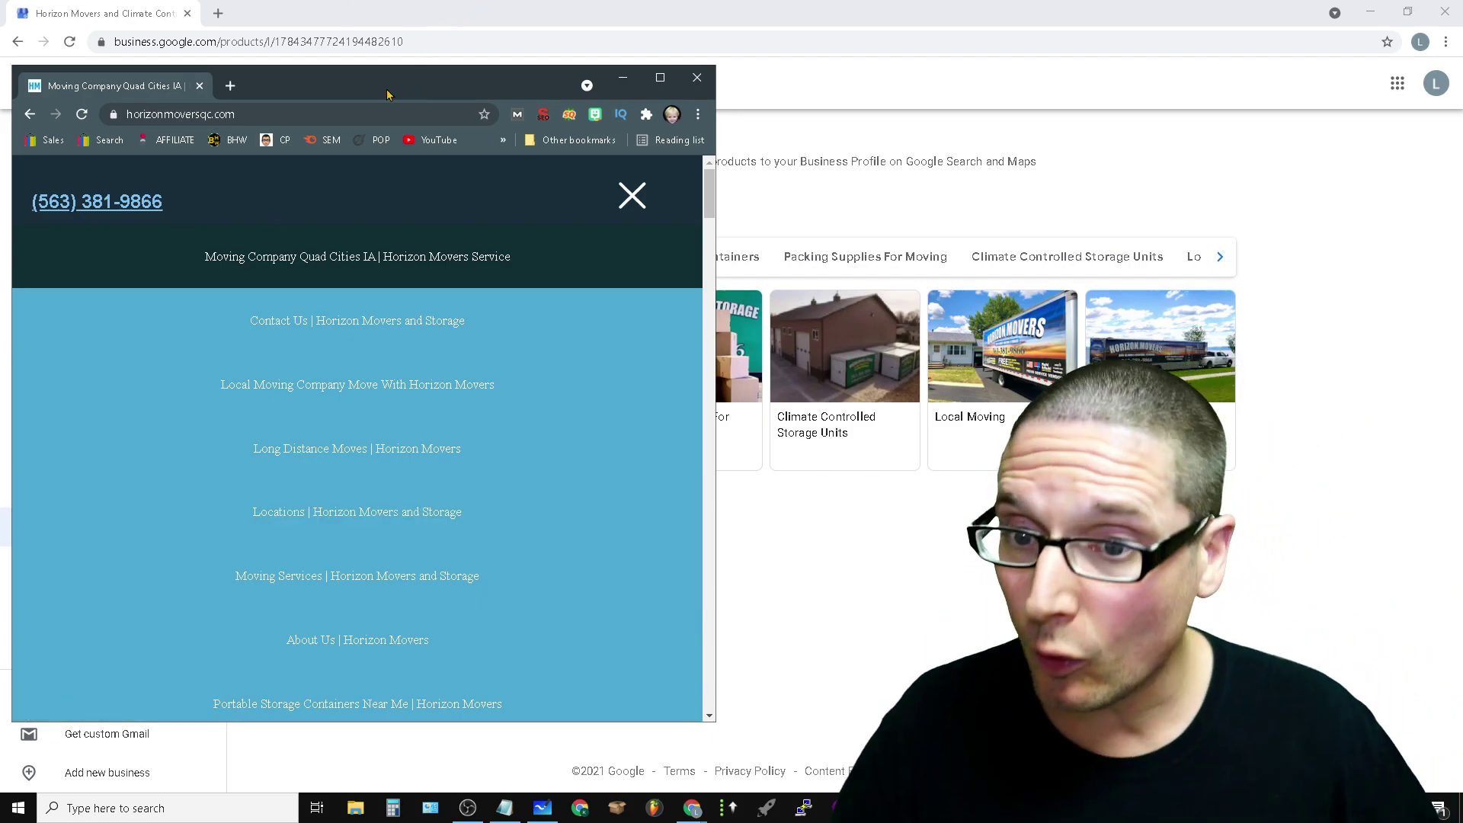
left_click_drag(387, 94, 1081, 128)
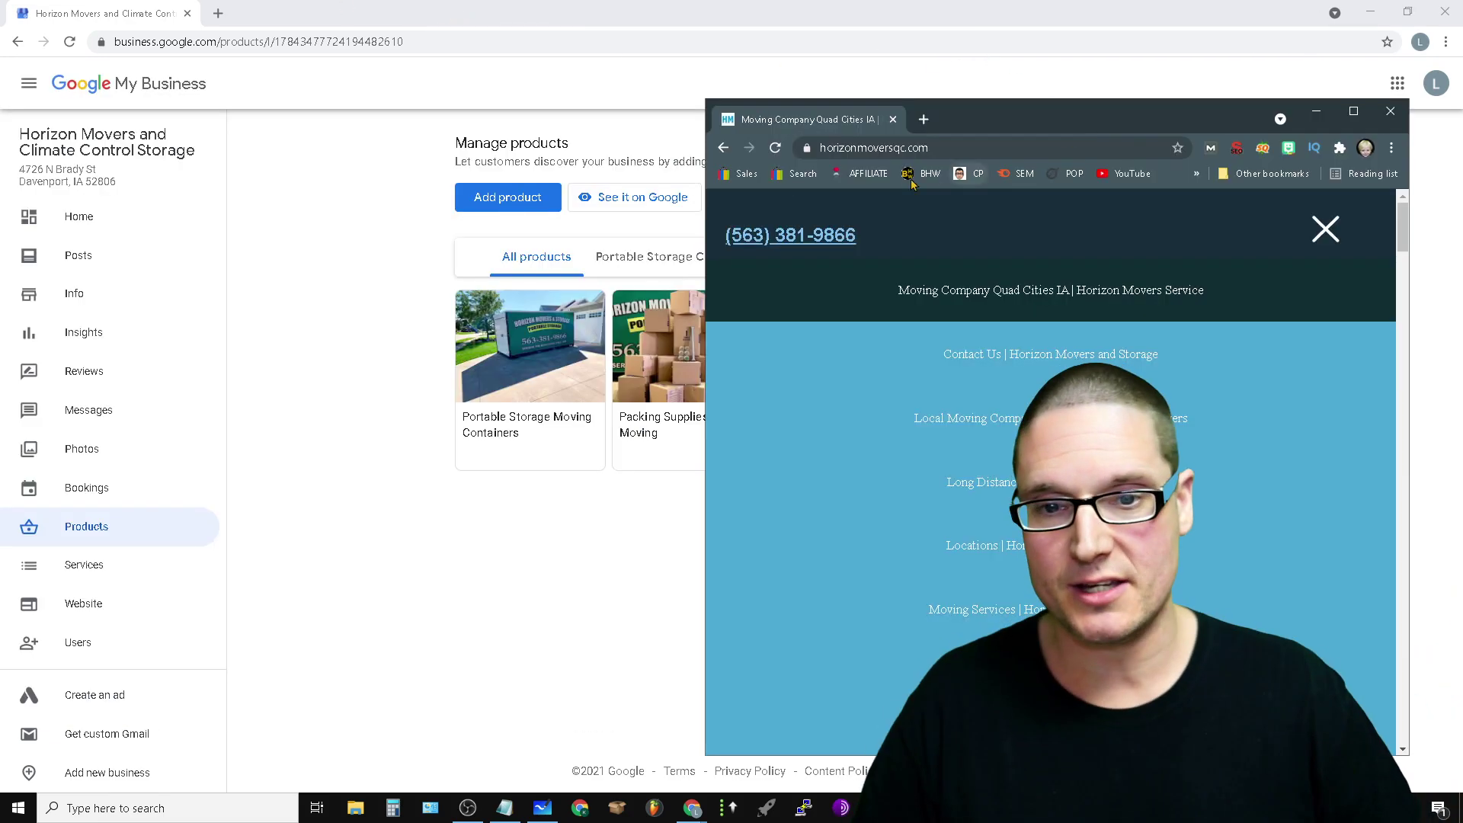
Review the Services list mirroring the site menu, then start a fresh Chrome tab.
left_click(113, 585)
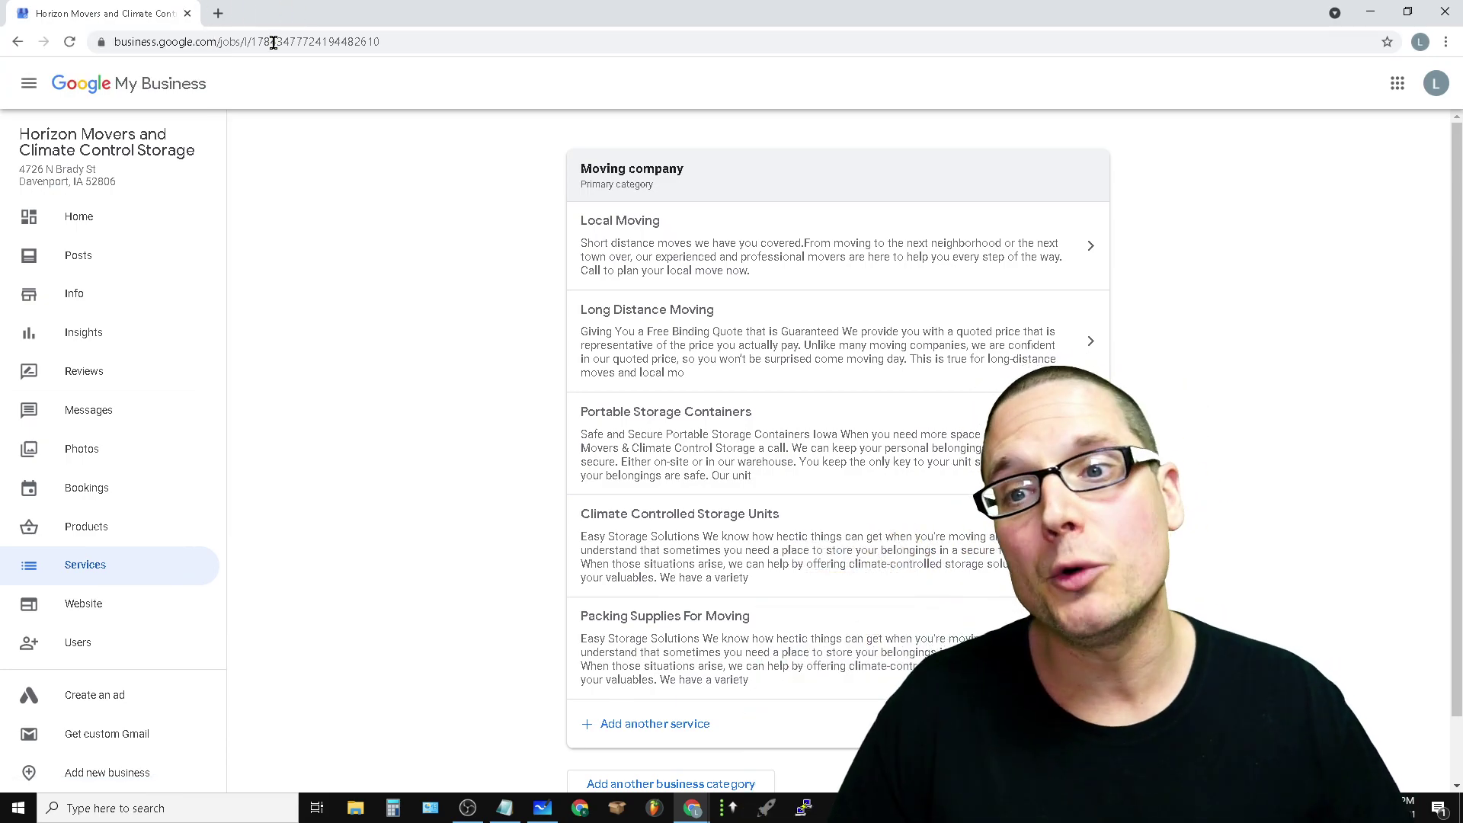
left_click(219, 13)
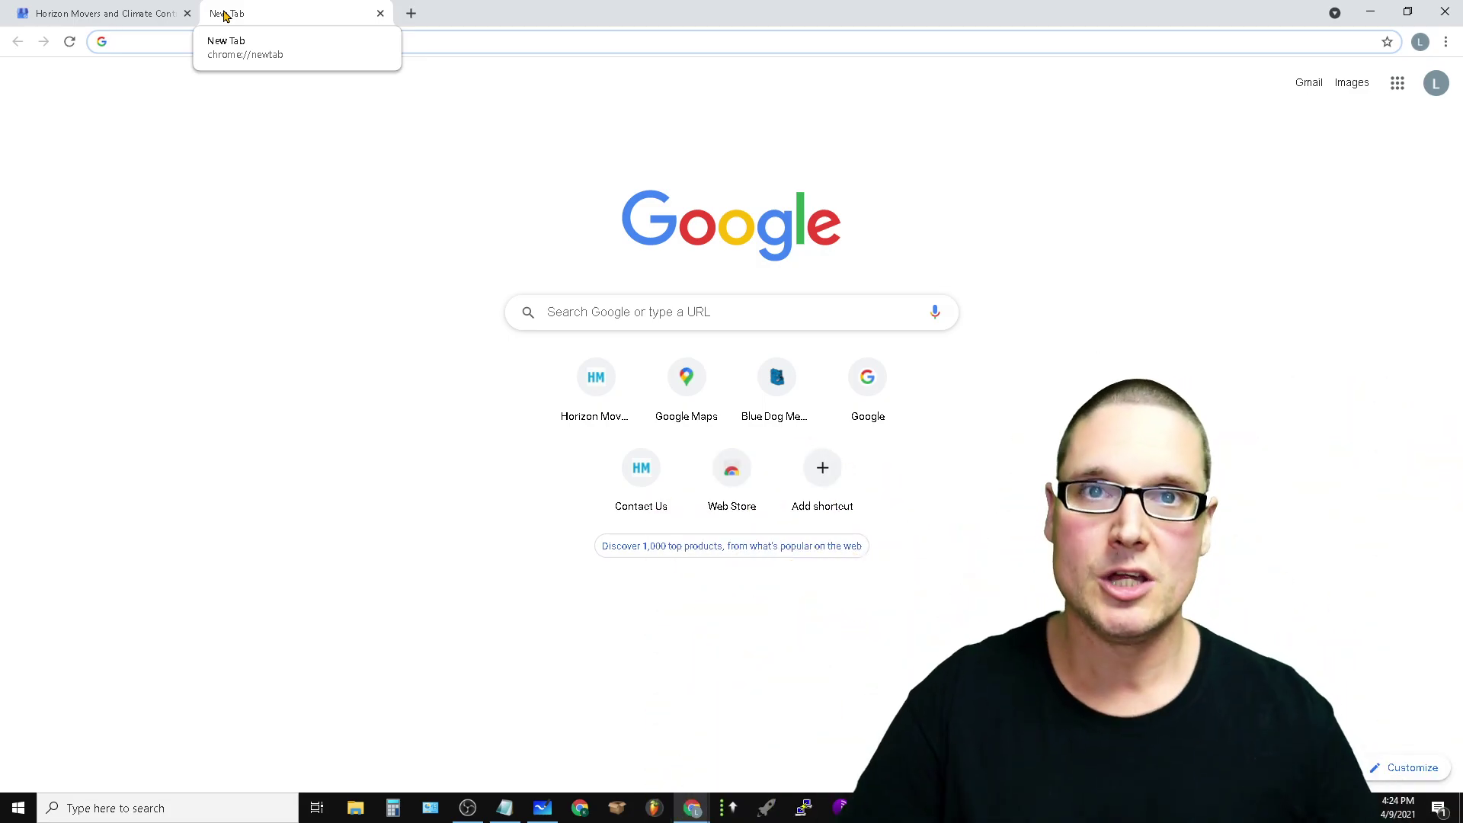
Search Google for 'horizon movers quad cities' and review the Horizon Movers knowledge panel.
left_click(786, 311)
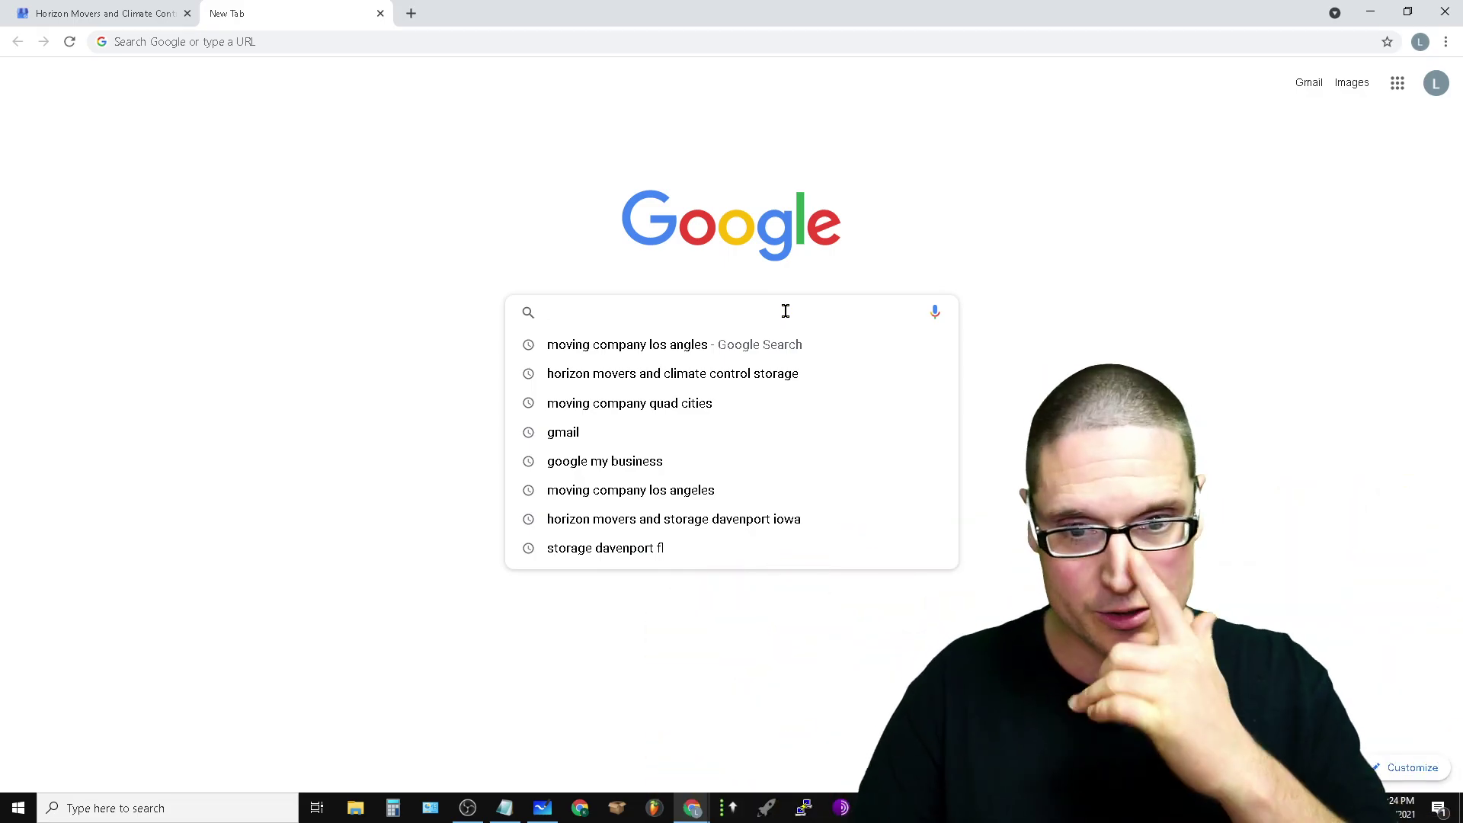
type("hor")
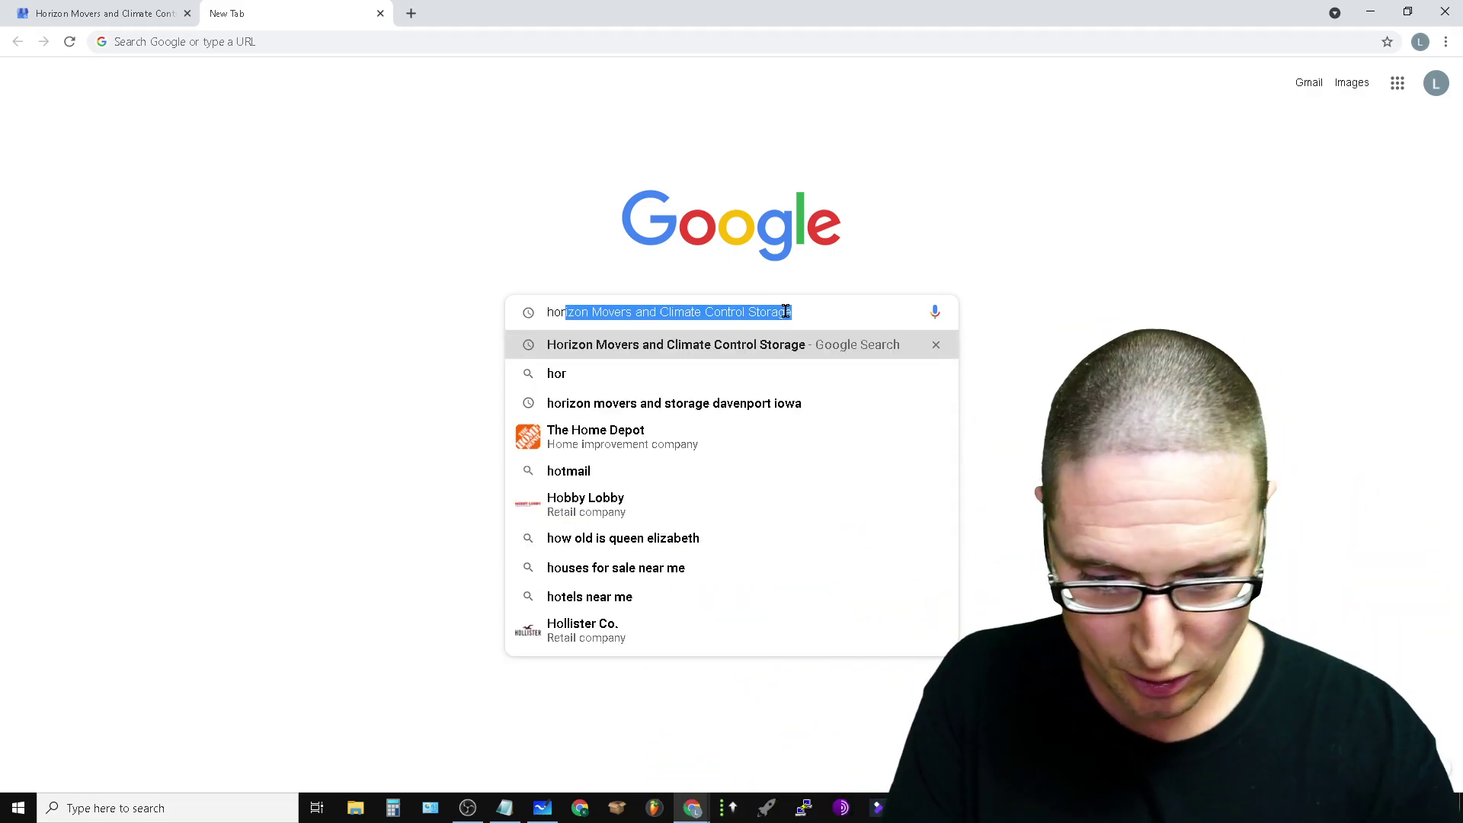
type("izon movers quad c")
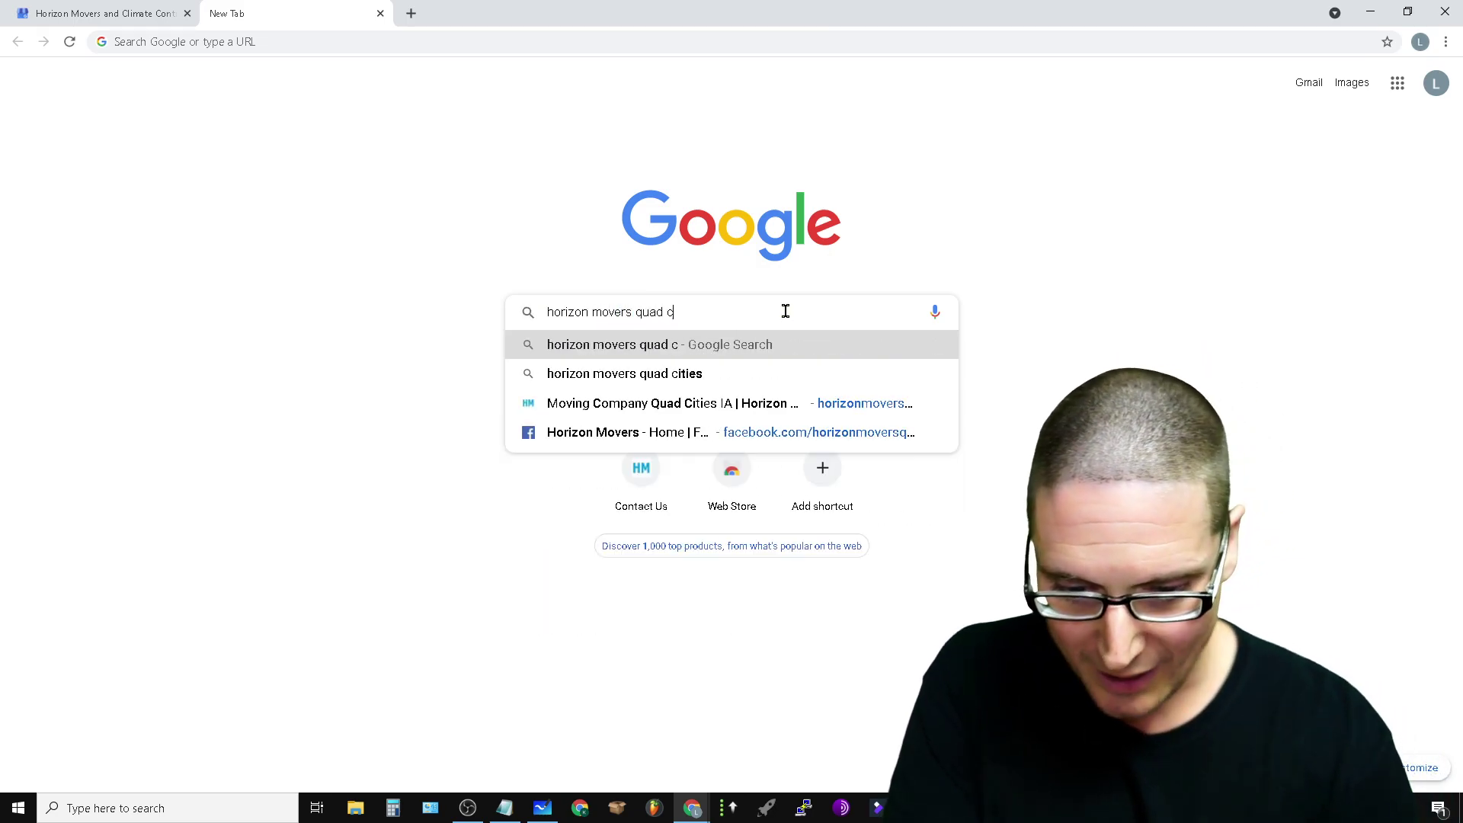
type("ities")
key("Return")
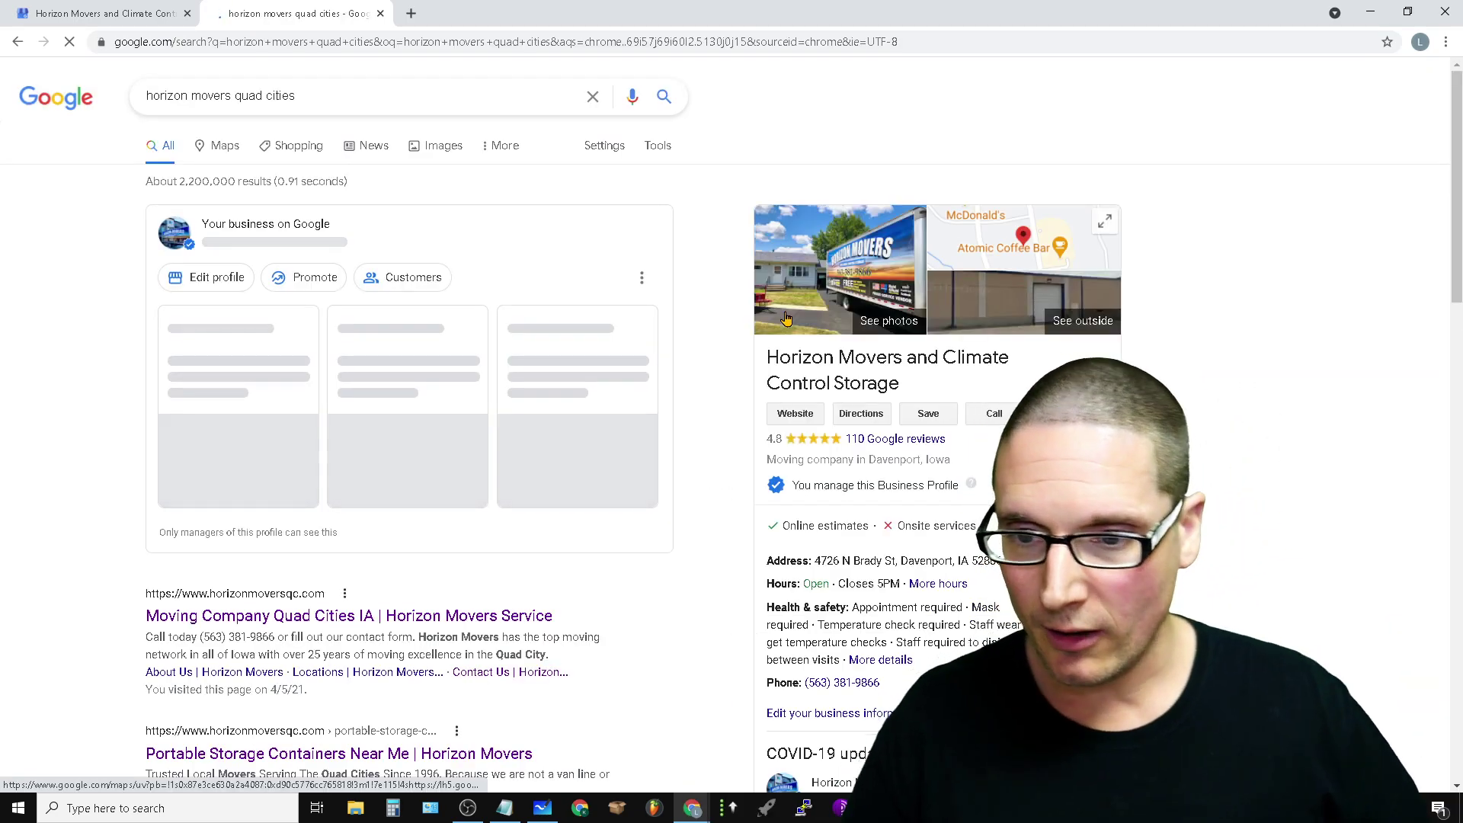
scroll(385, 460, "down", 15)
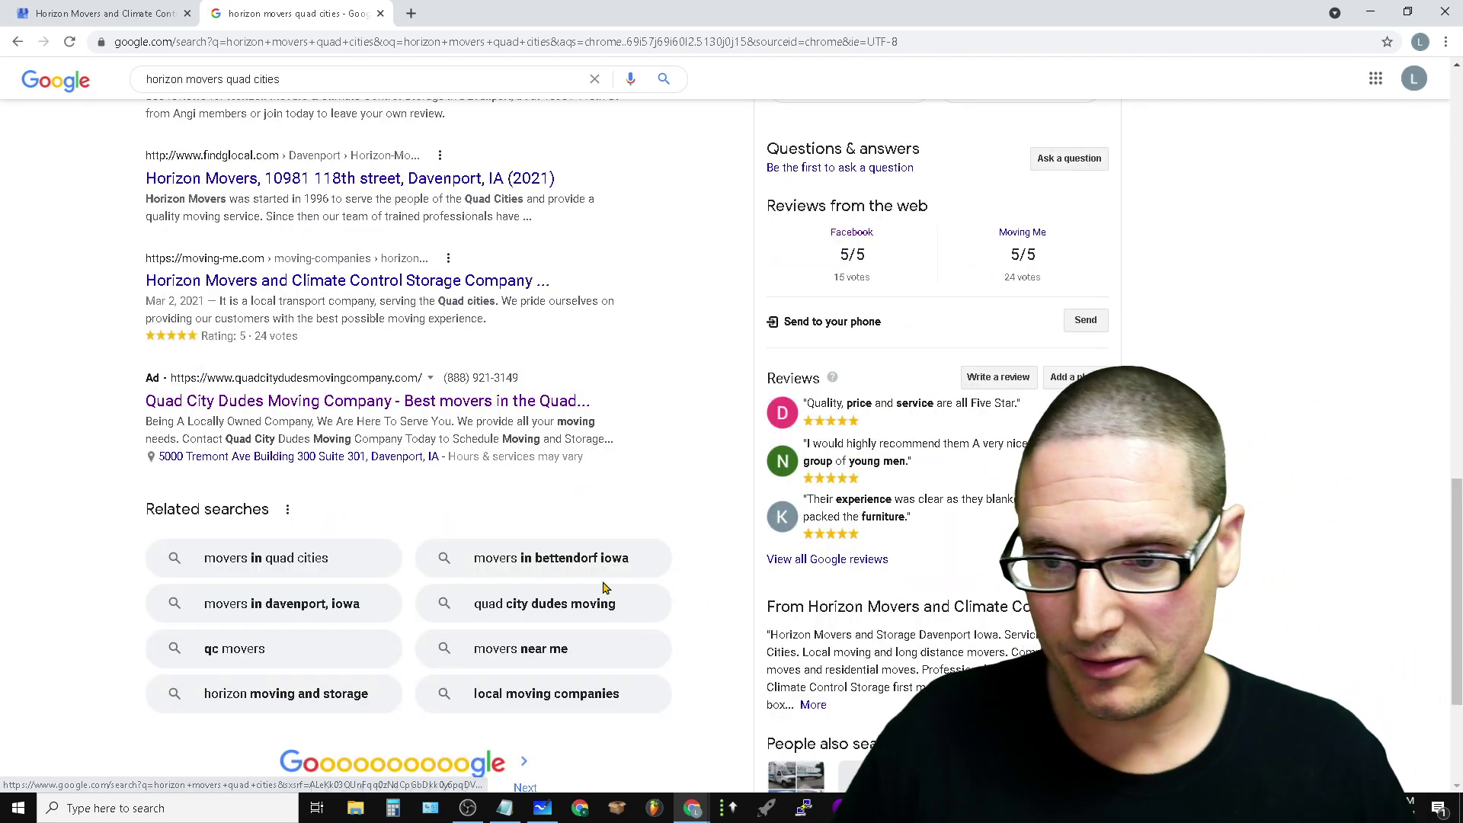
scroll(604, 587, "up", 15)
Check the Horizon Movers listing in Google Maps, then select the query for replacement.
left_click(279, 150)
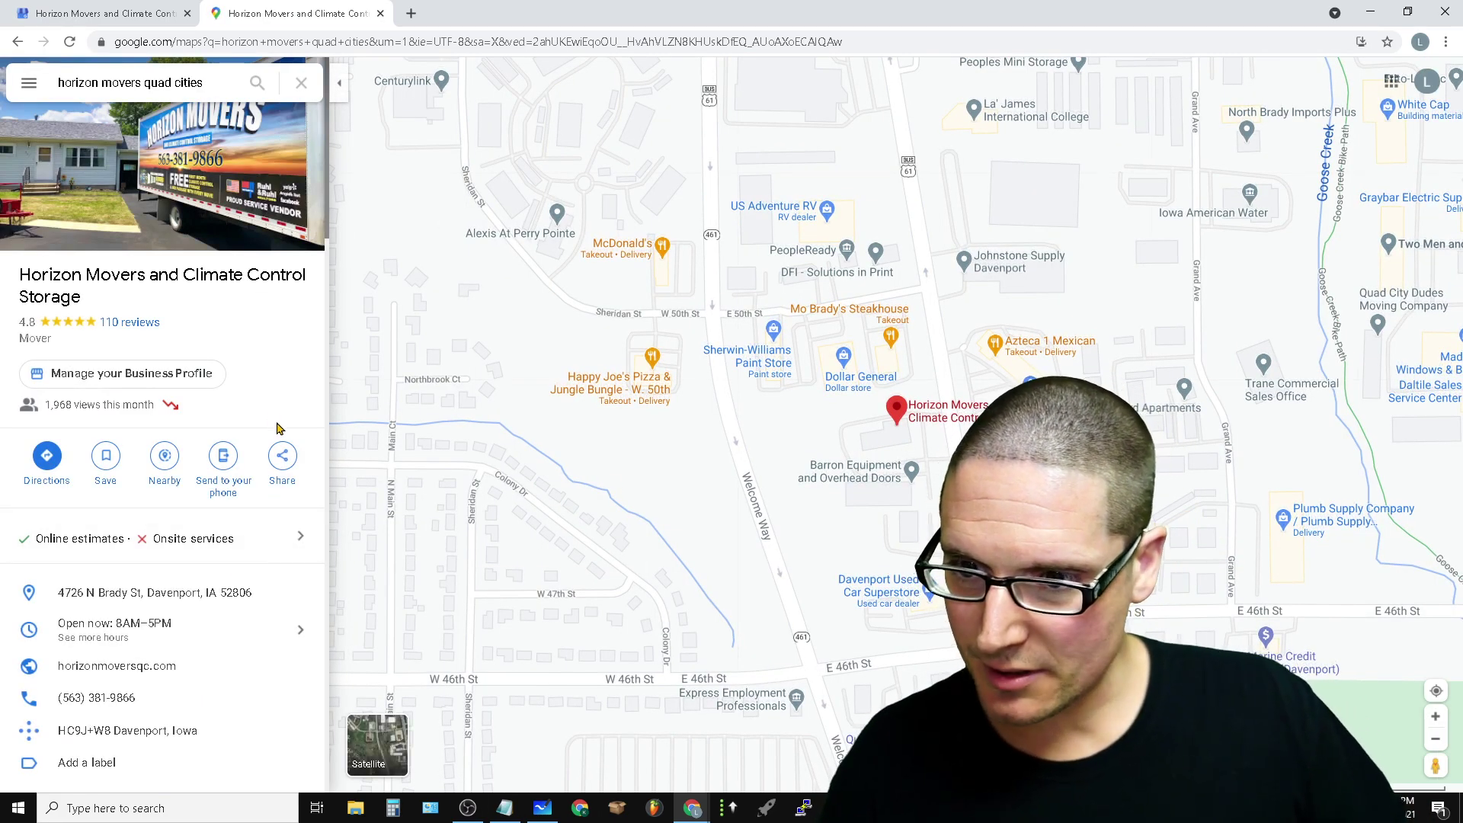
scroll(278, 457, "down", 10)
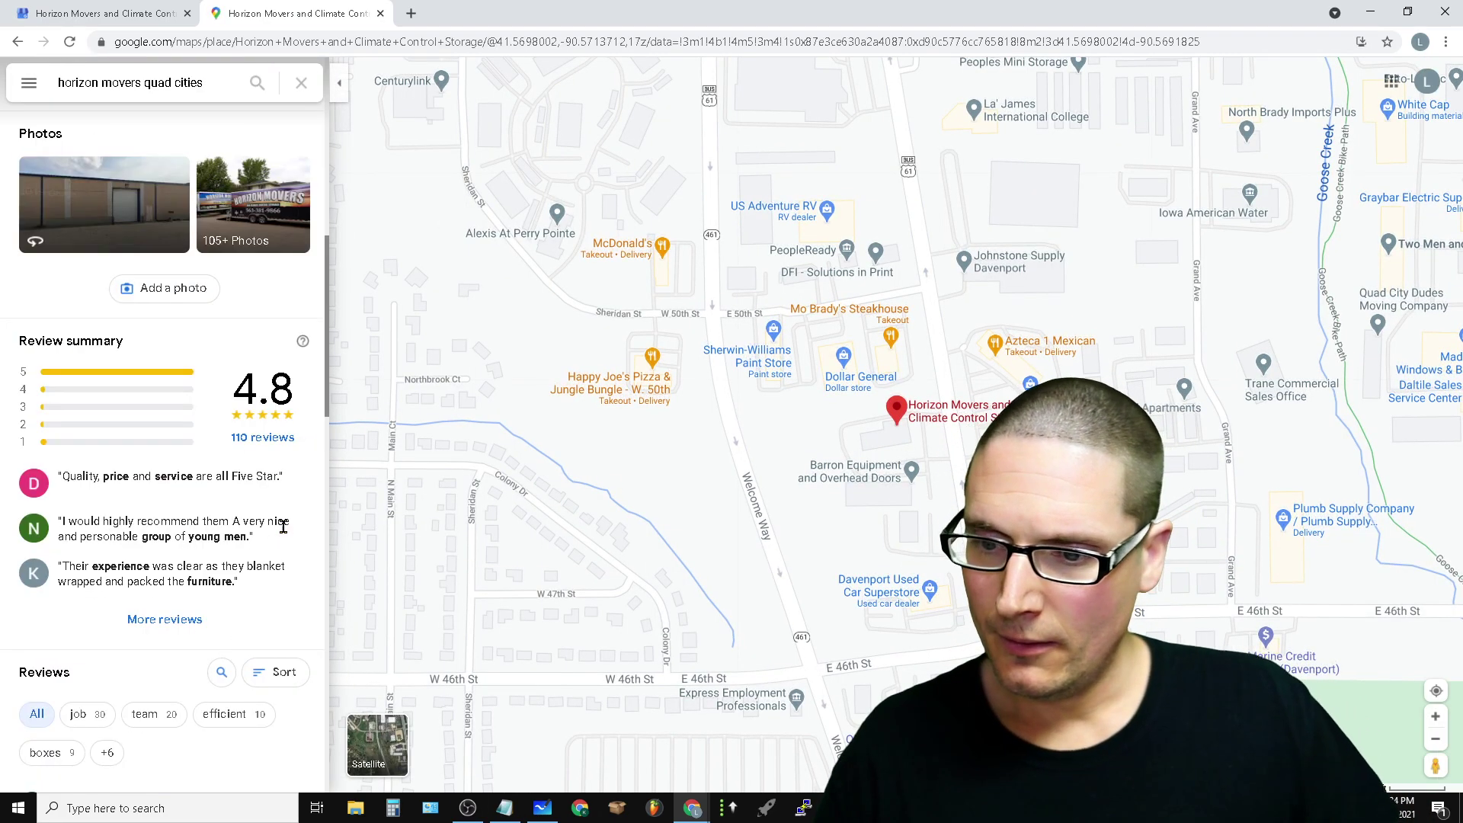
scroll(280, 702, "up", 10)
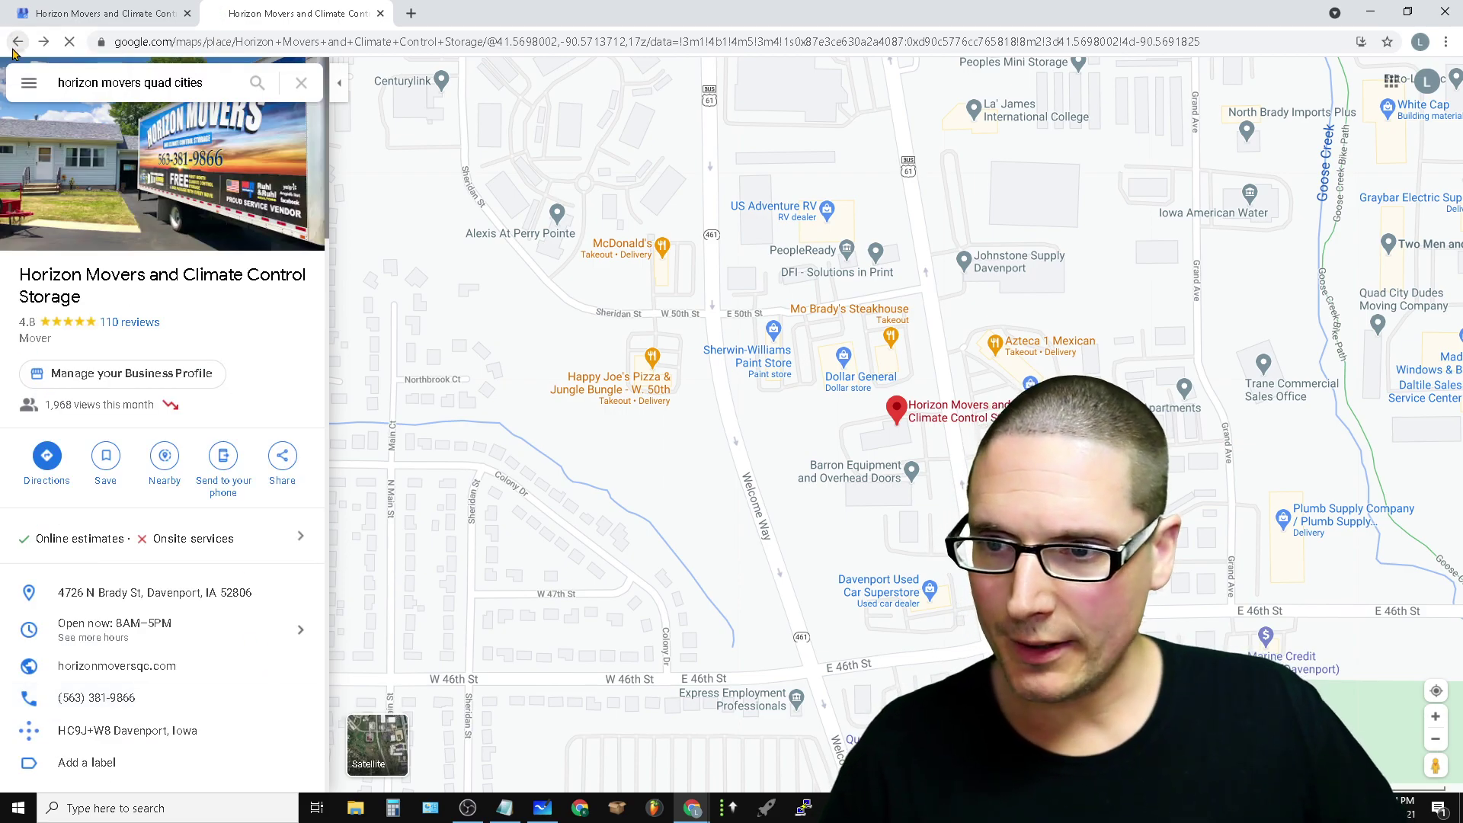
scroll(343, 530, "down", 6)
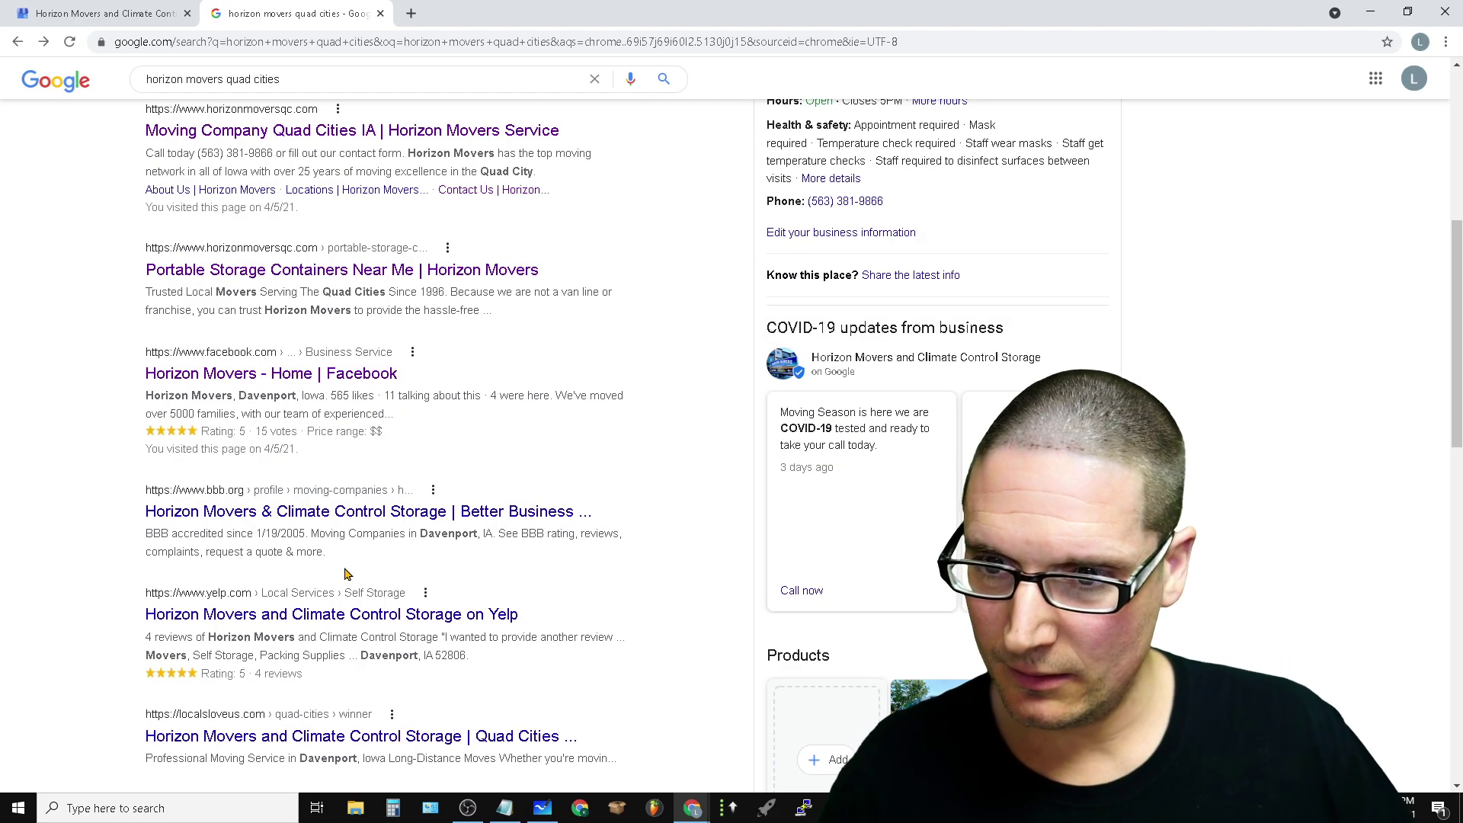
scroll(556, 420, "up", 6)
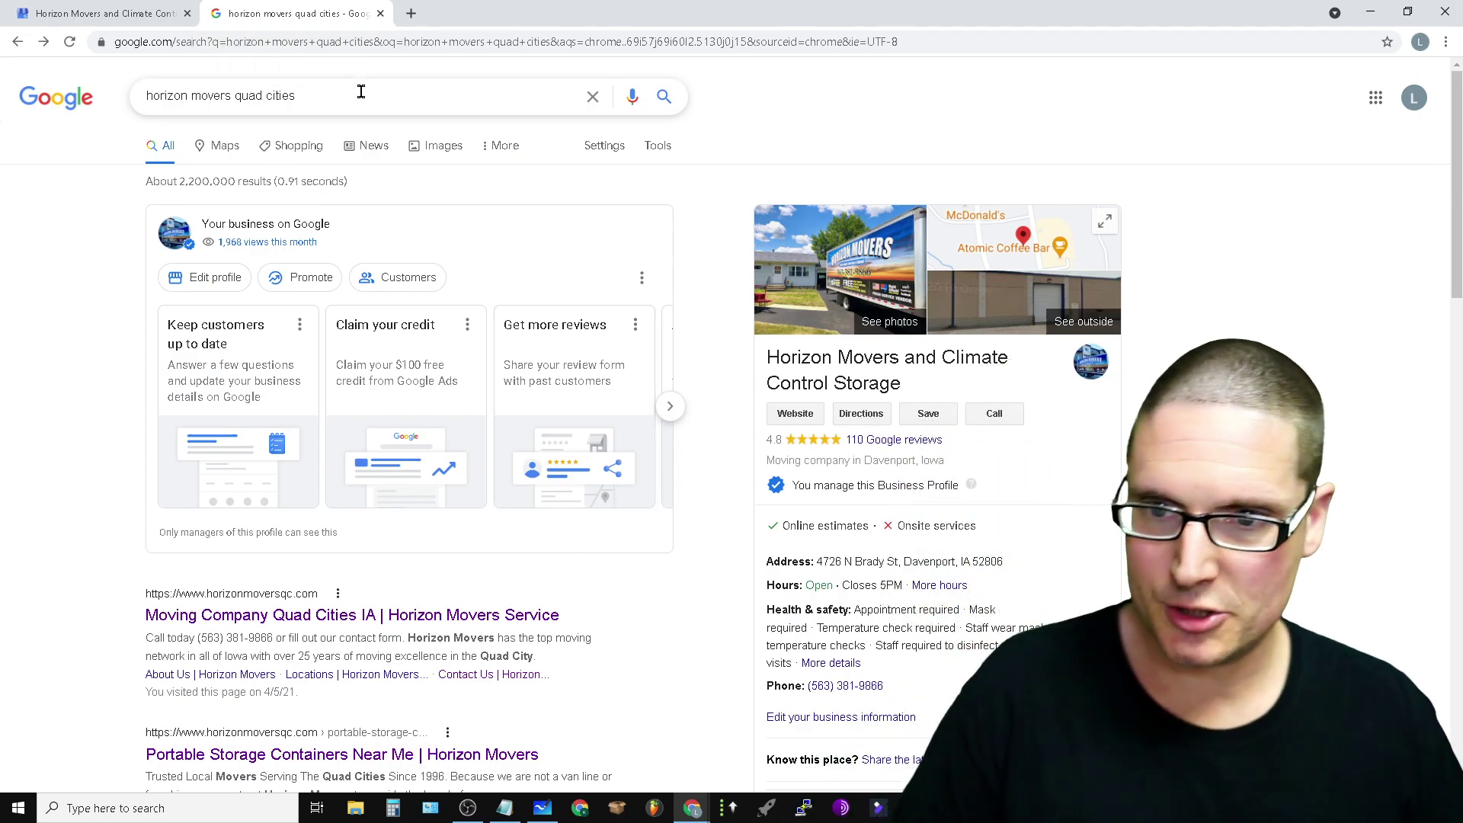
left_click_drag(359, 95, 16, 153)
Search 'movers quad city' and find Horizon Movers and Climate Control Storage third in the map pack.
type("movers")
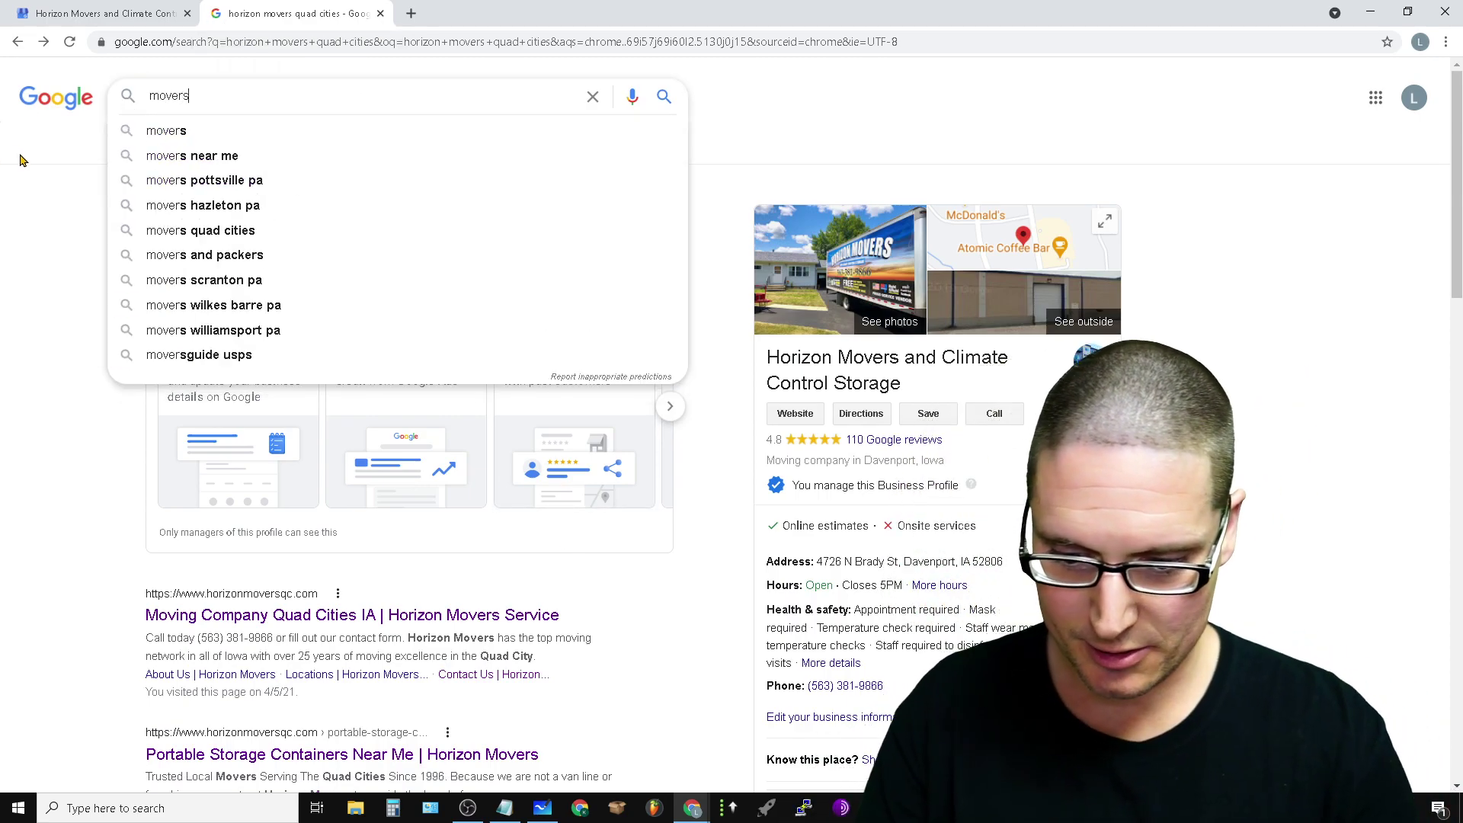
type(" quad city")
key("Return")
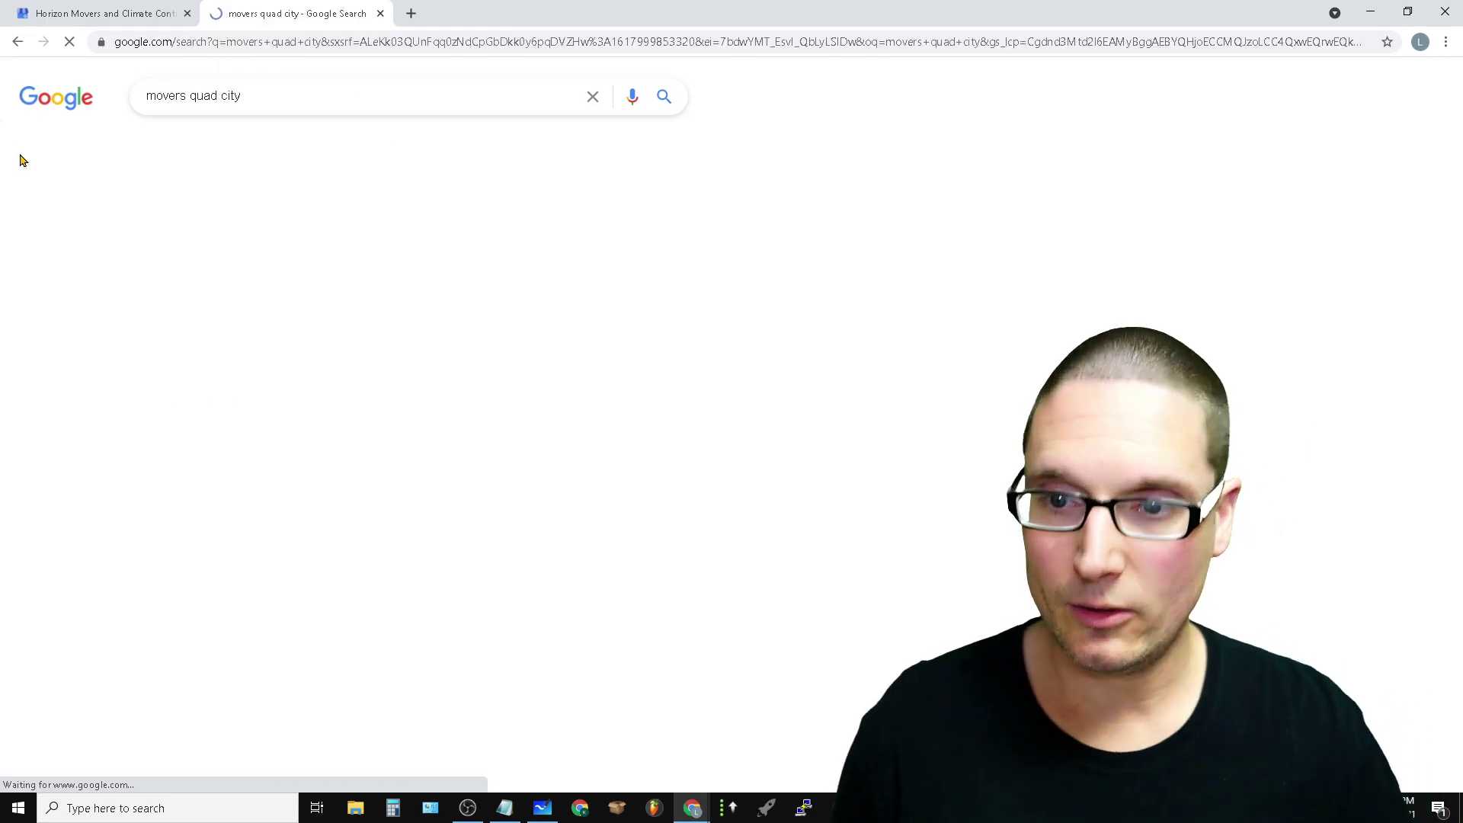
scroll(471, 190, "down", 10)
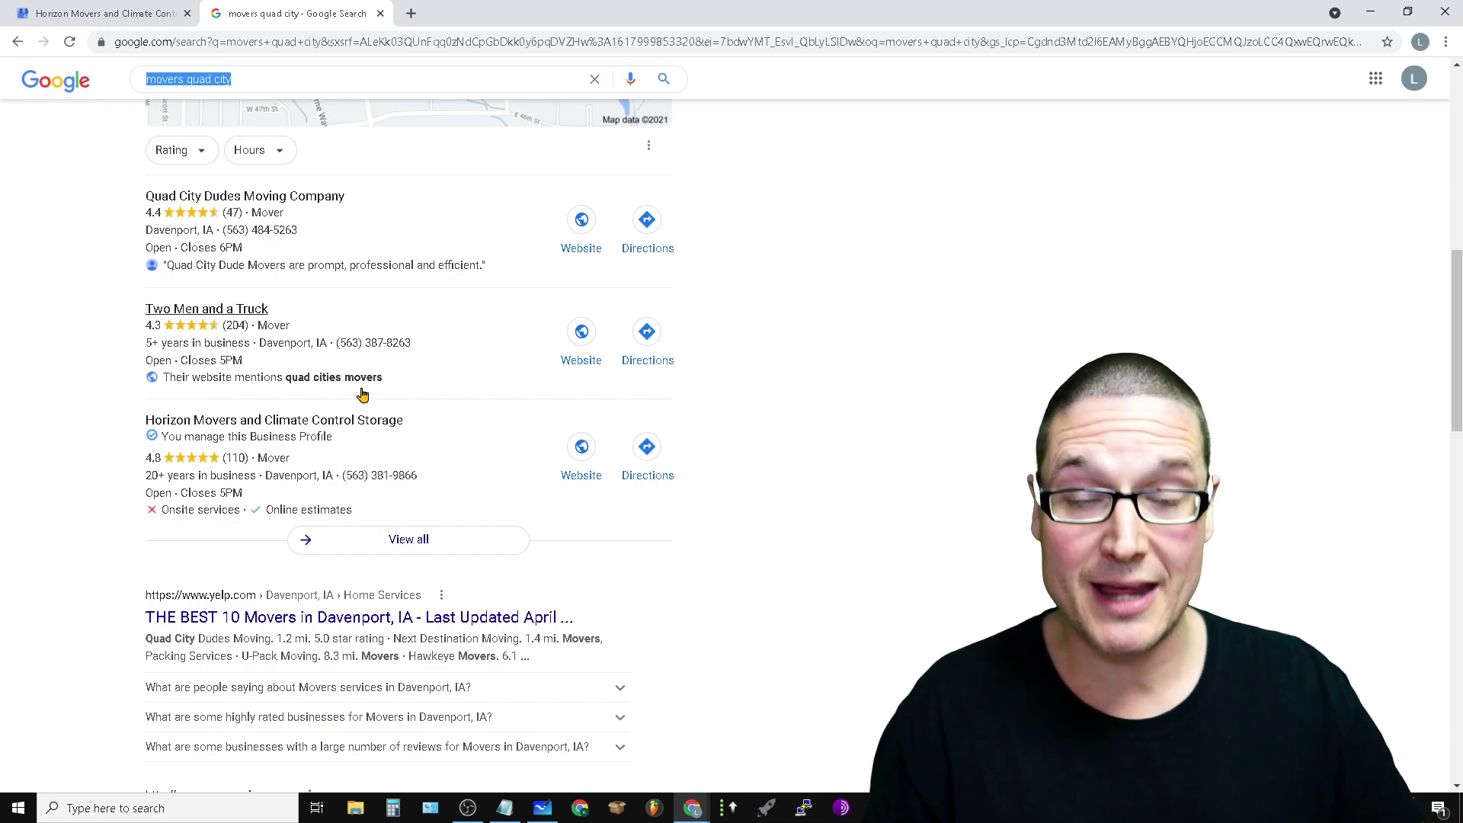
scroll(207, 341, "down", 9)
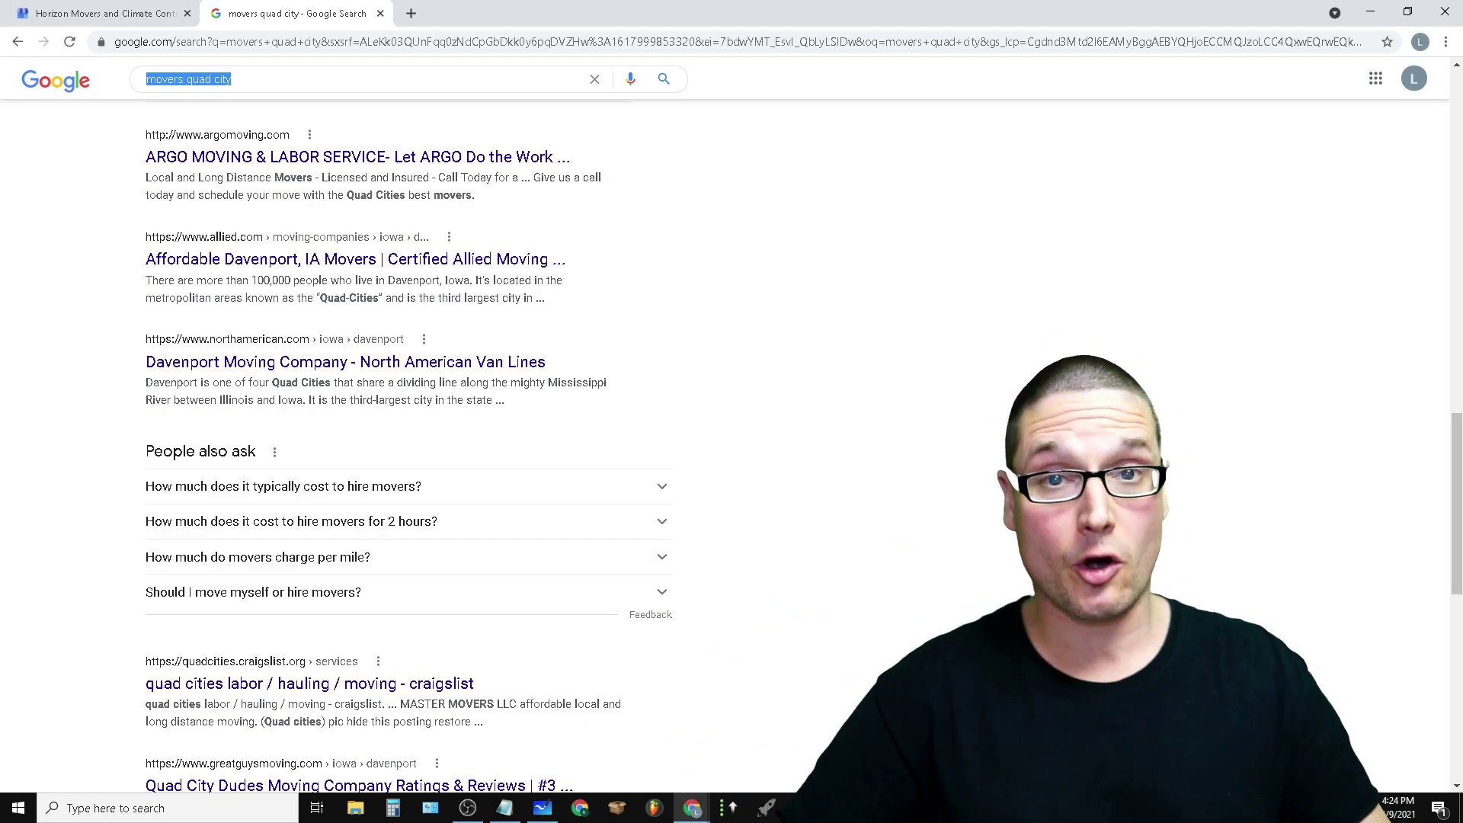
left_click_drag(1454, 560, 1460, 384)
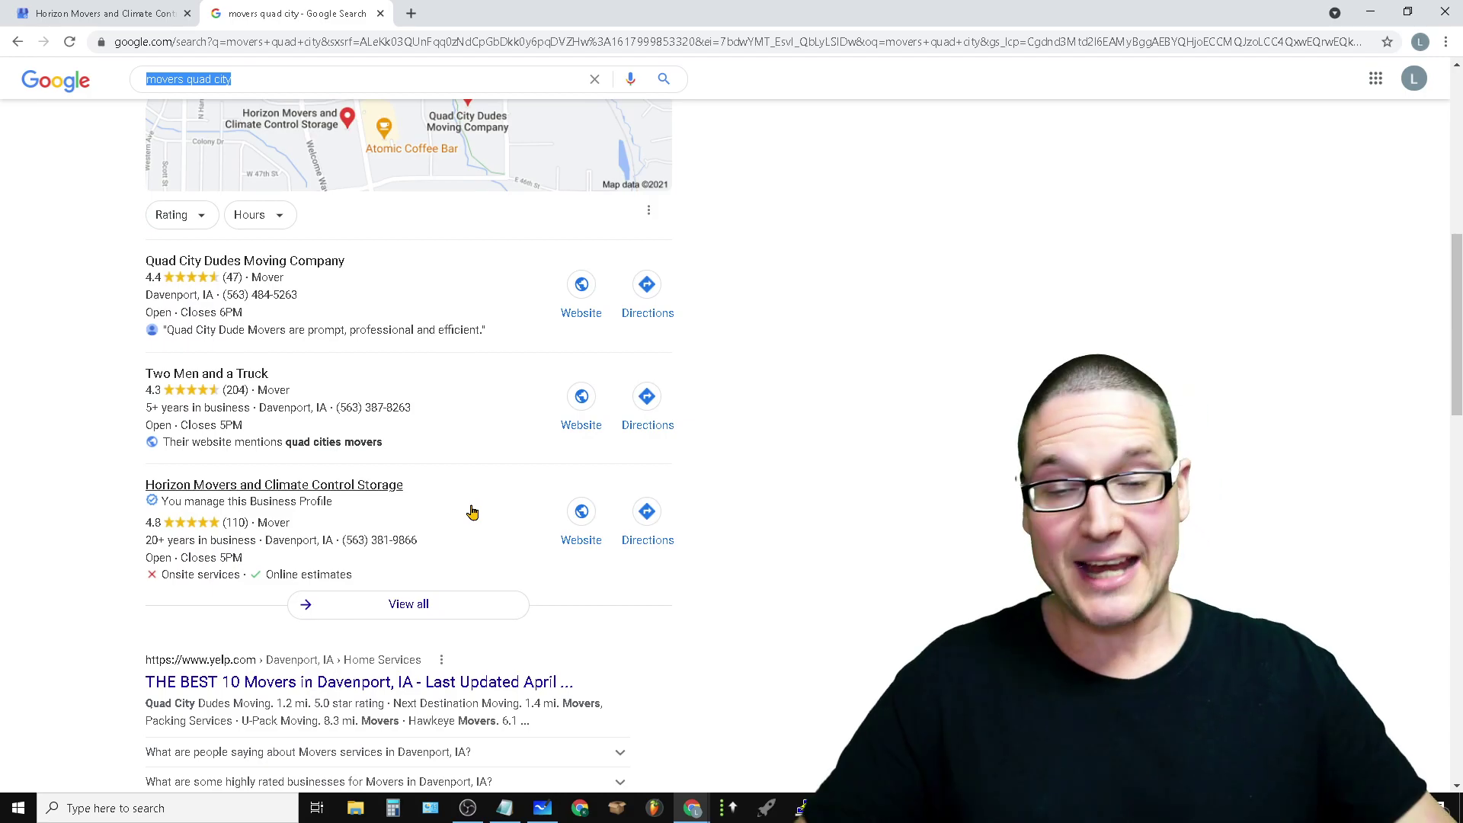